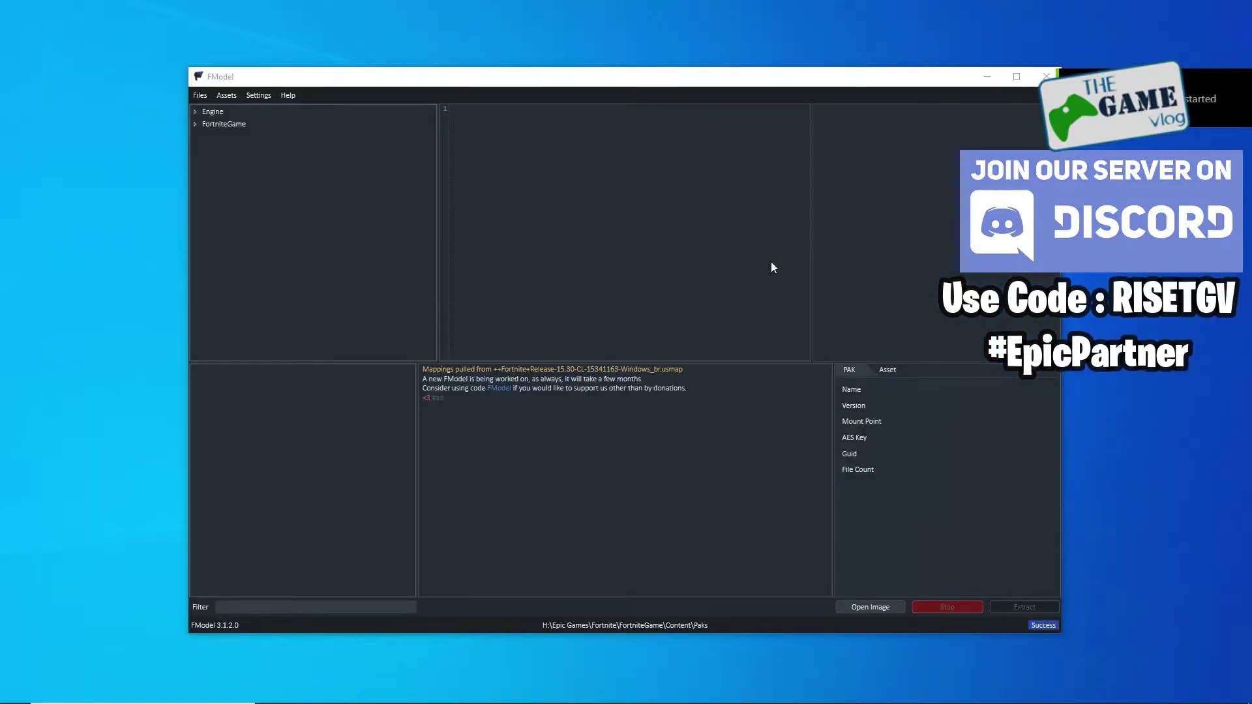
Start reloading the Fortnite pakchunk packages from FModel's Files menu.
left_click(202, 96)
Load all Fortnite packages and confirm Fortnite with its Epic Games Paks folder as the game.
left_click(218, 114)
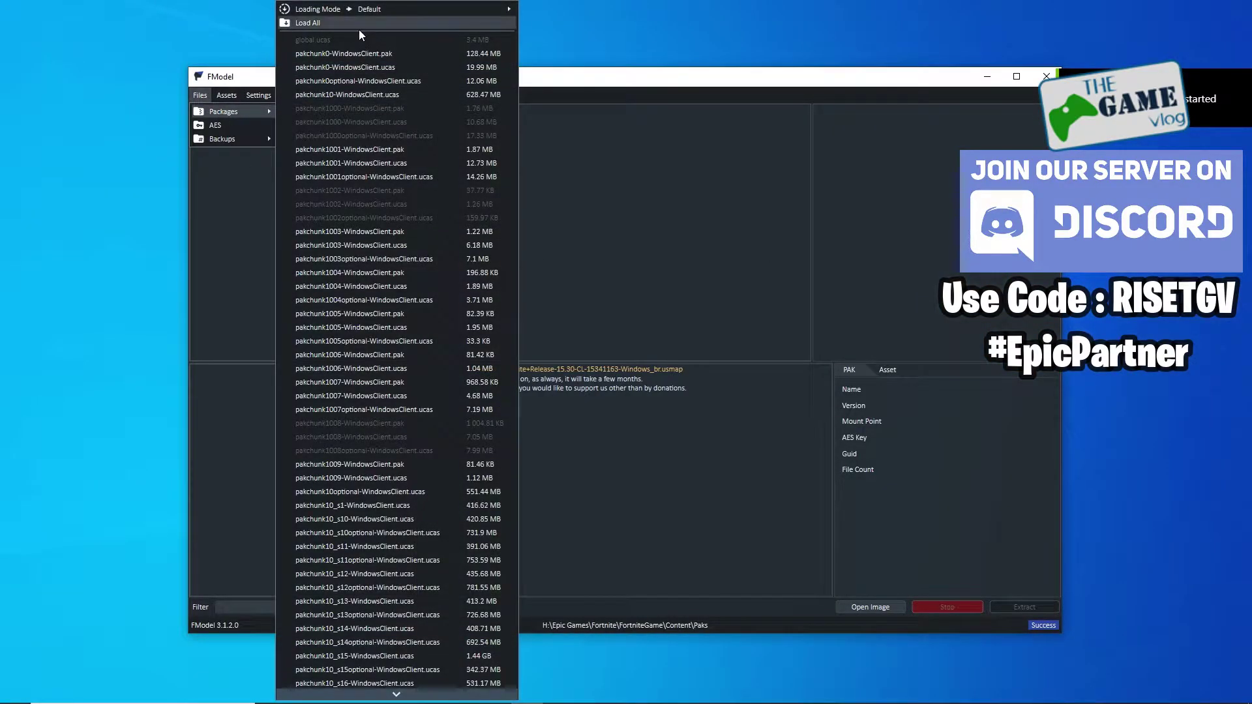
left_click(359, 31)
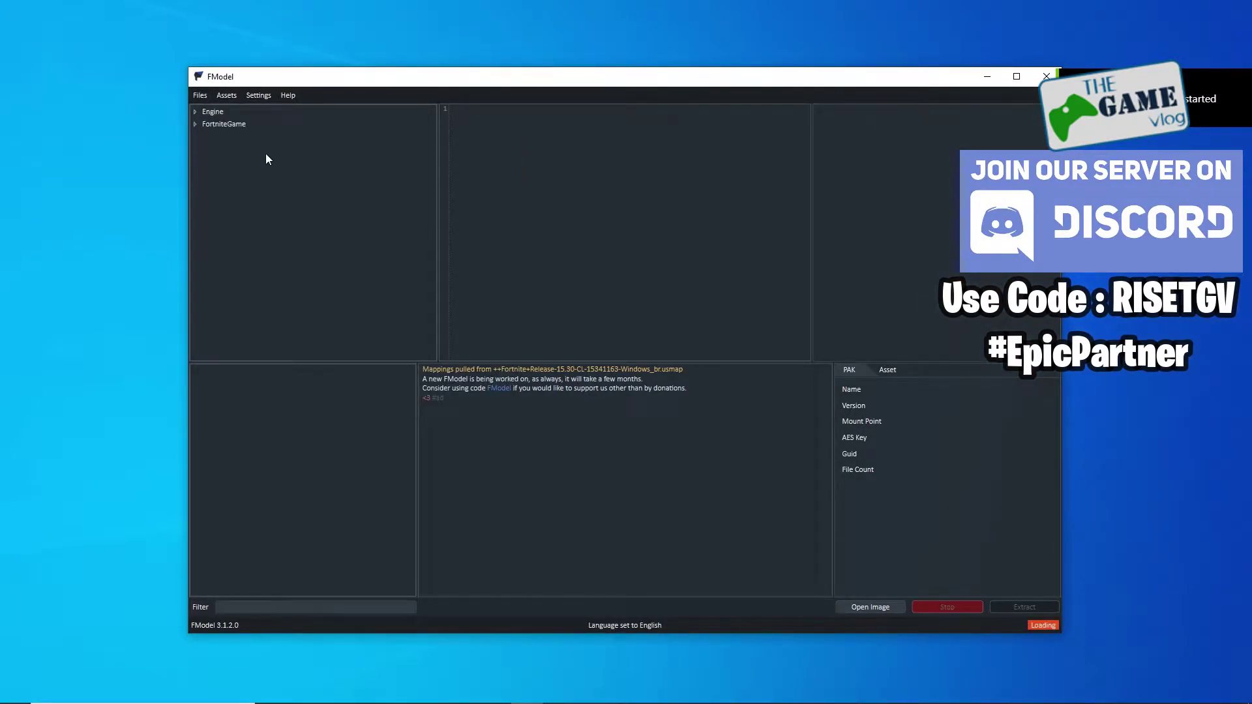
left_click(261, 97)
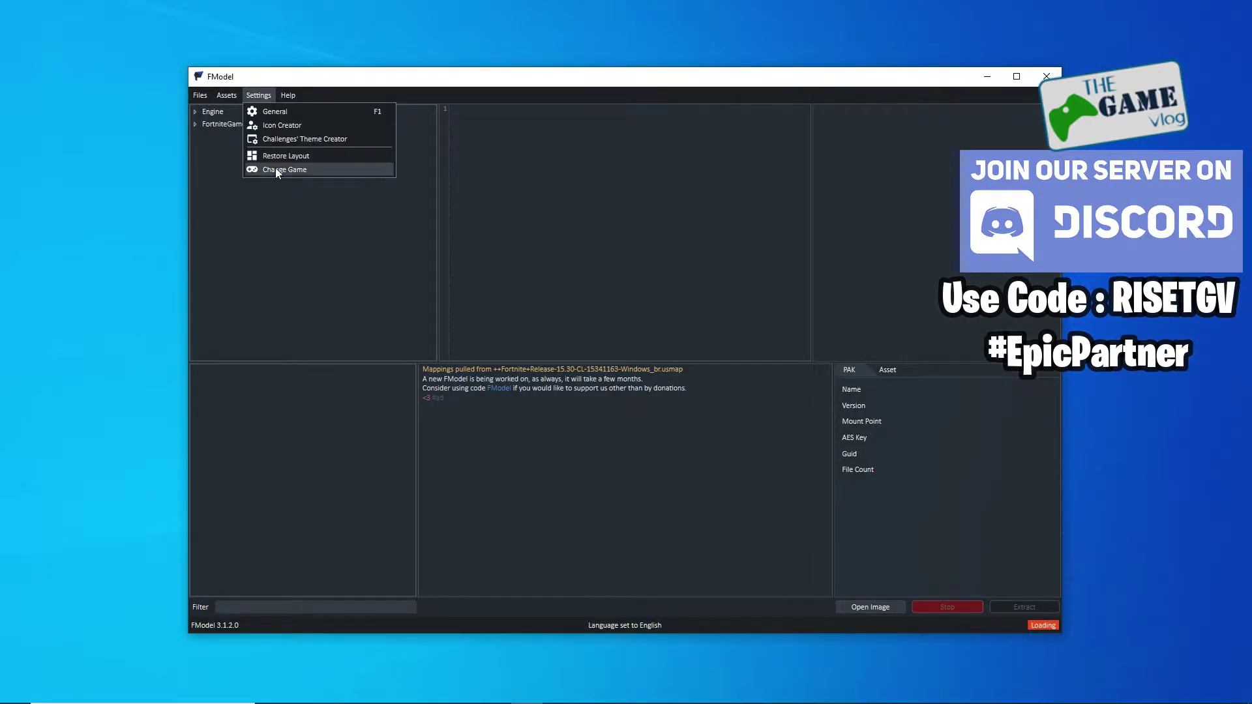
left_click(275, 168)
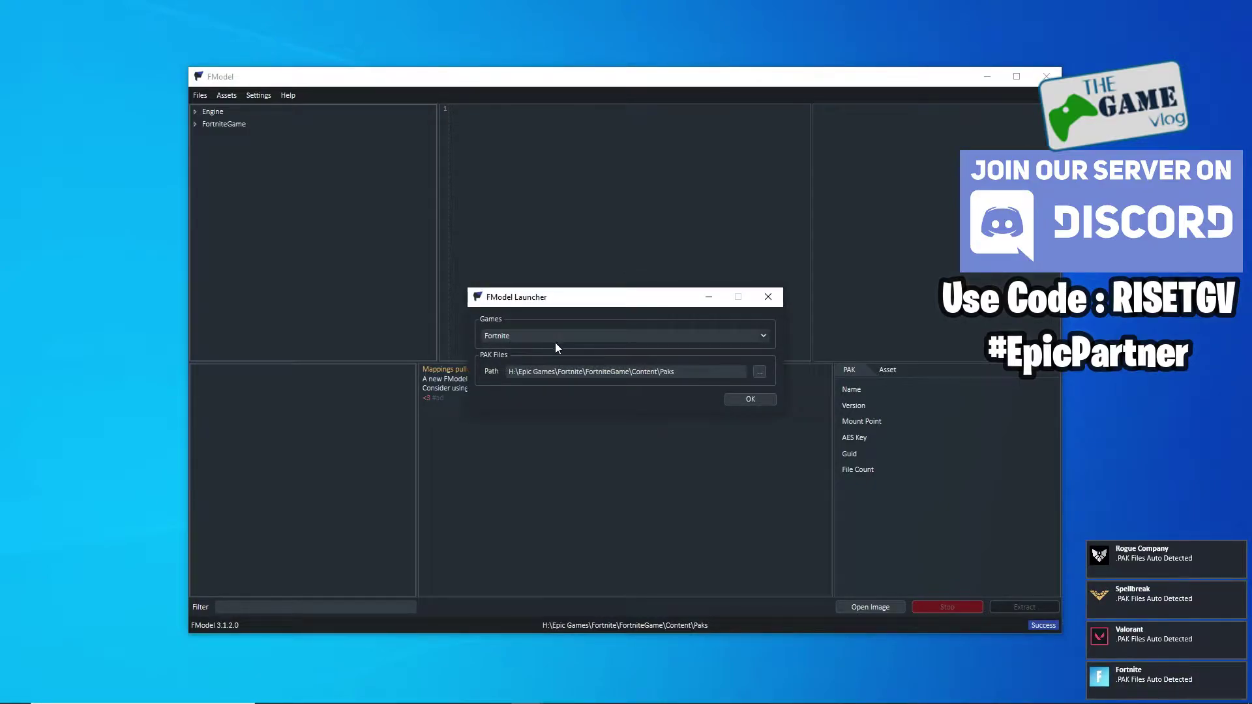
left_click(751, 399)
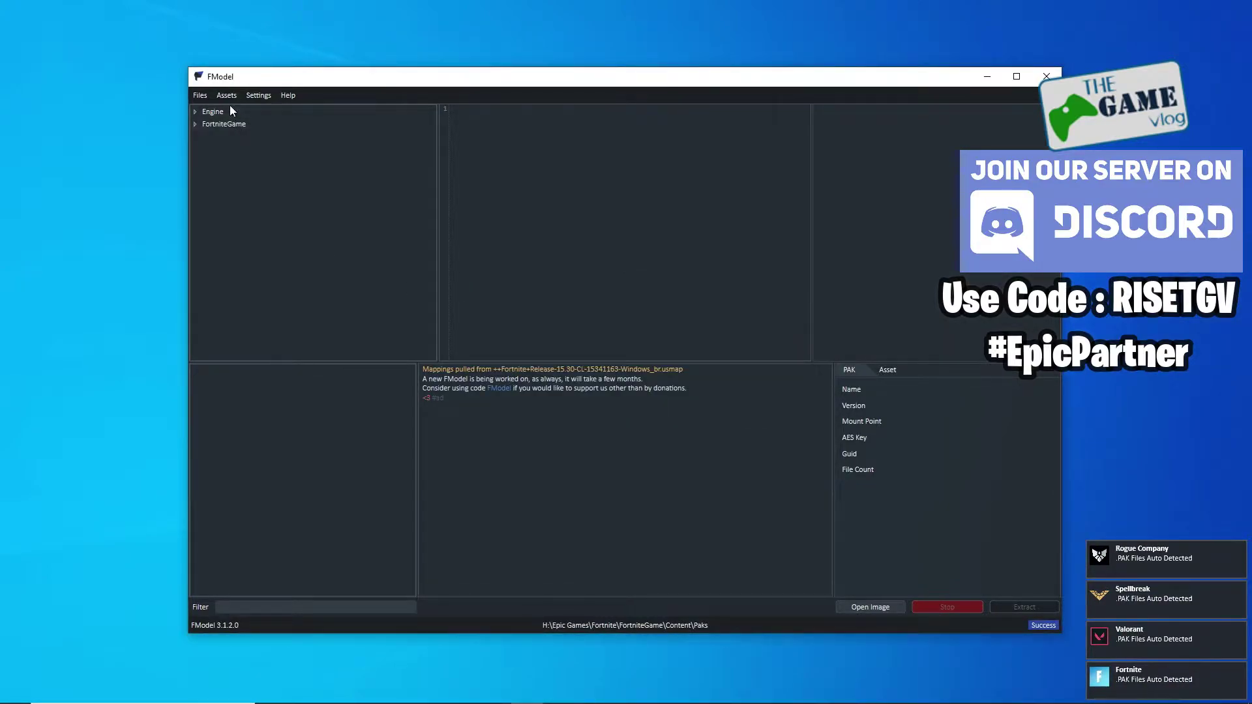
Back up the current game files as FortniteGame_02162021.fbkp.
left_click(200, 95)
mouse_move(218, 145)
left_click(352, 140)
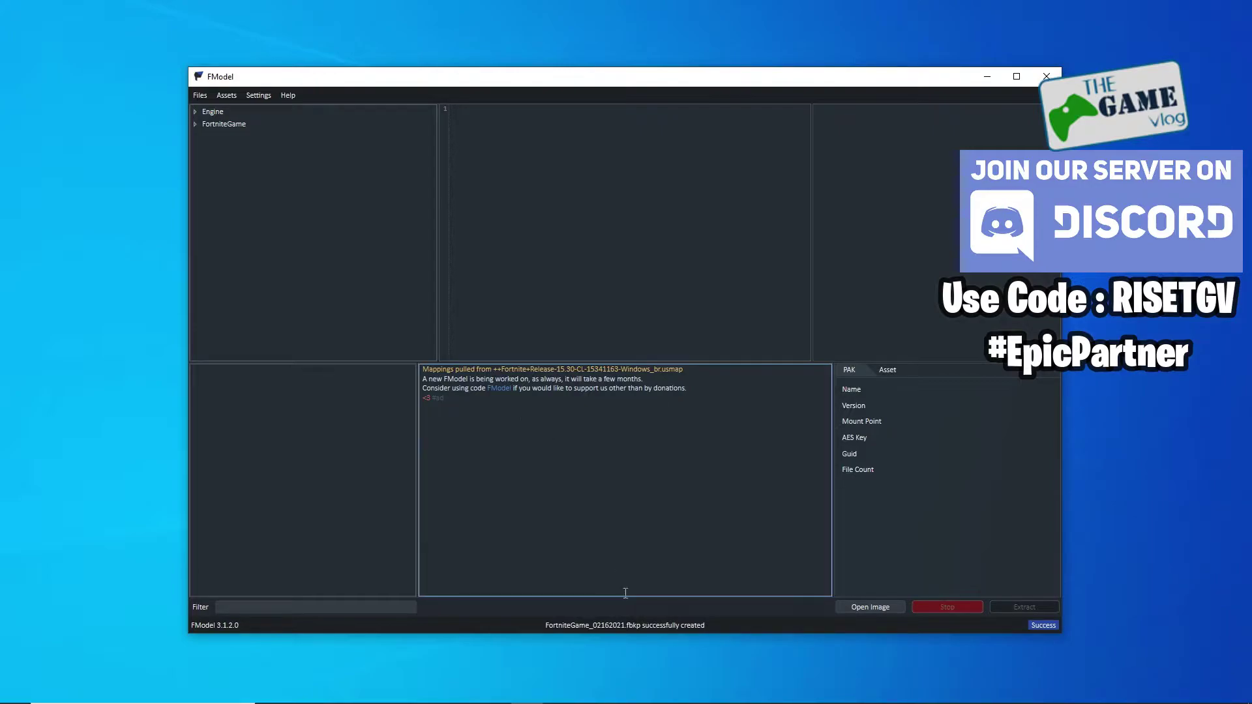
Reveal the hidden taskbar tray icons.
left_click(1079, 694)
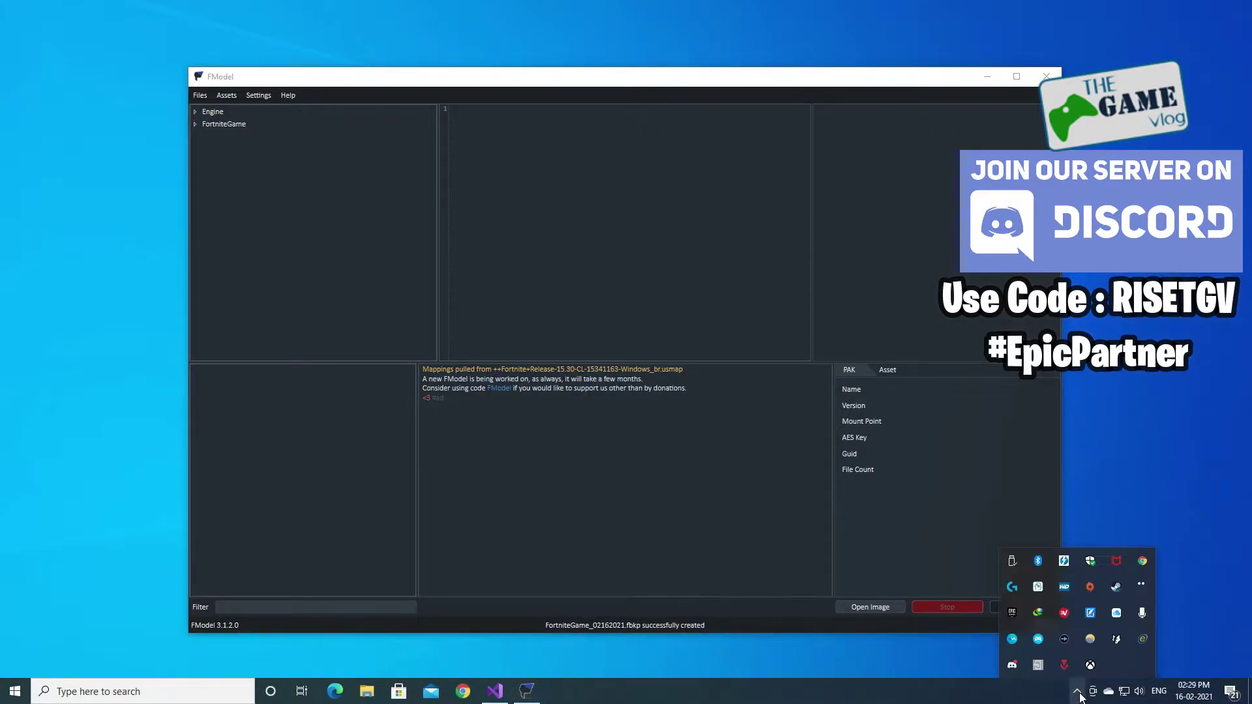
Verify in the Epic Games Launcher library that Fortnite reads Release-15.40-CL-15385160, then return to FModel.
left_click(1012, 611)
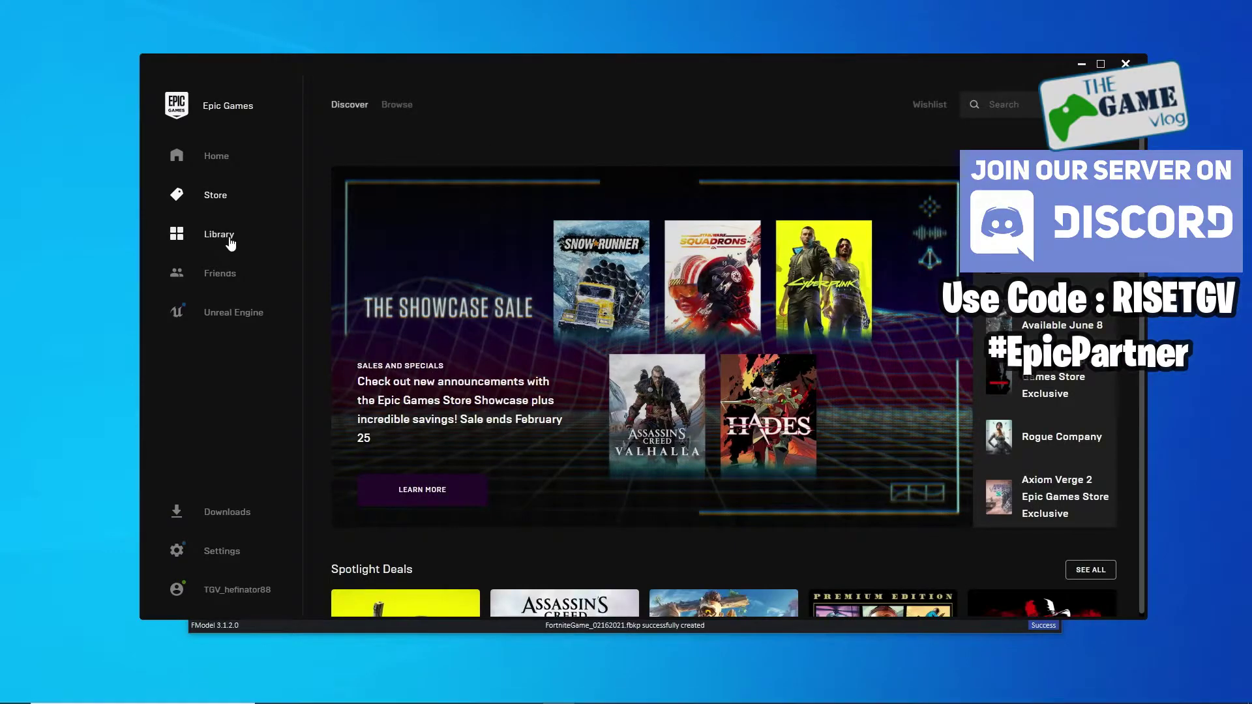
left_click(222, 236)
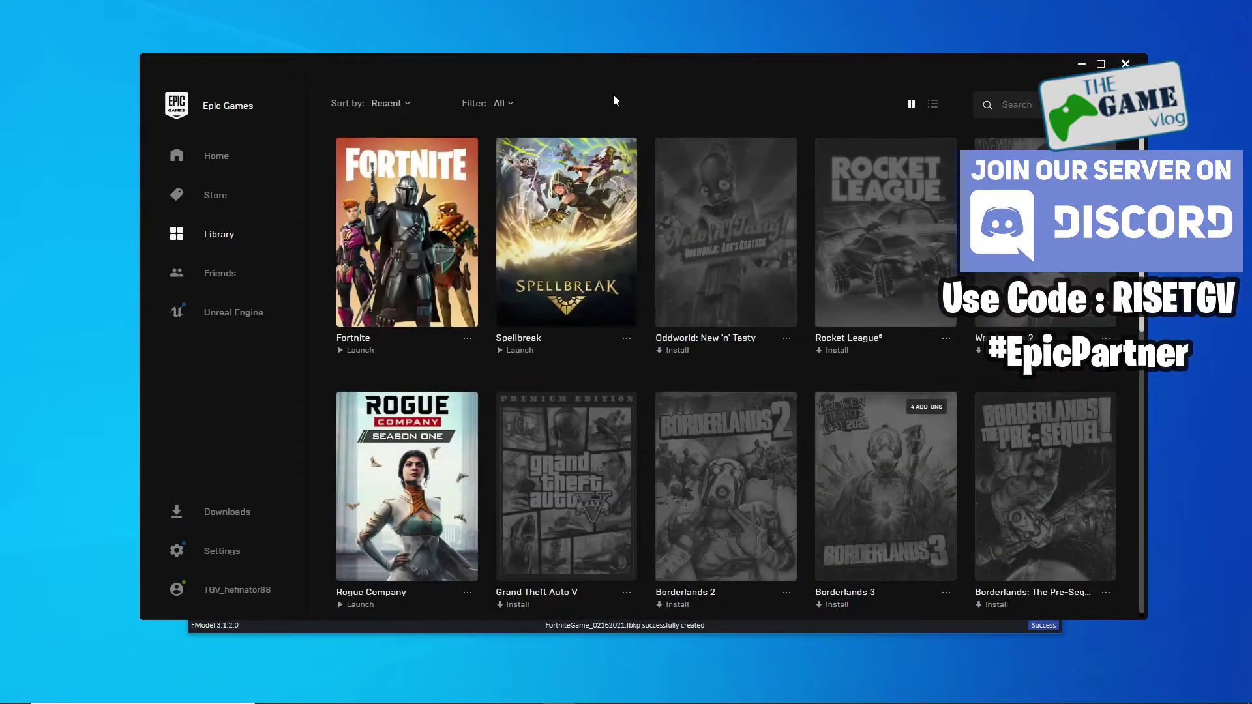
left_click(468, 340)
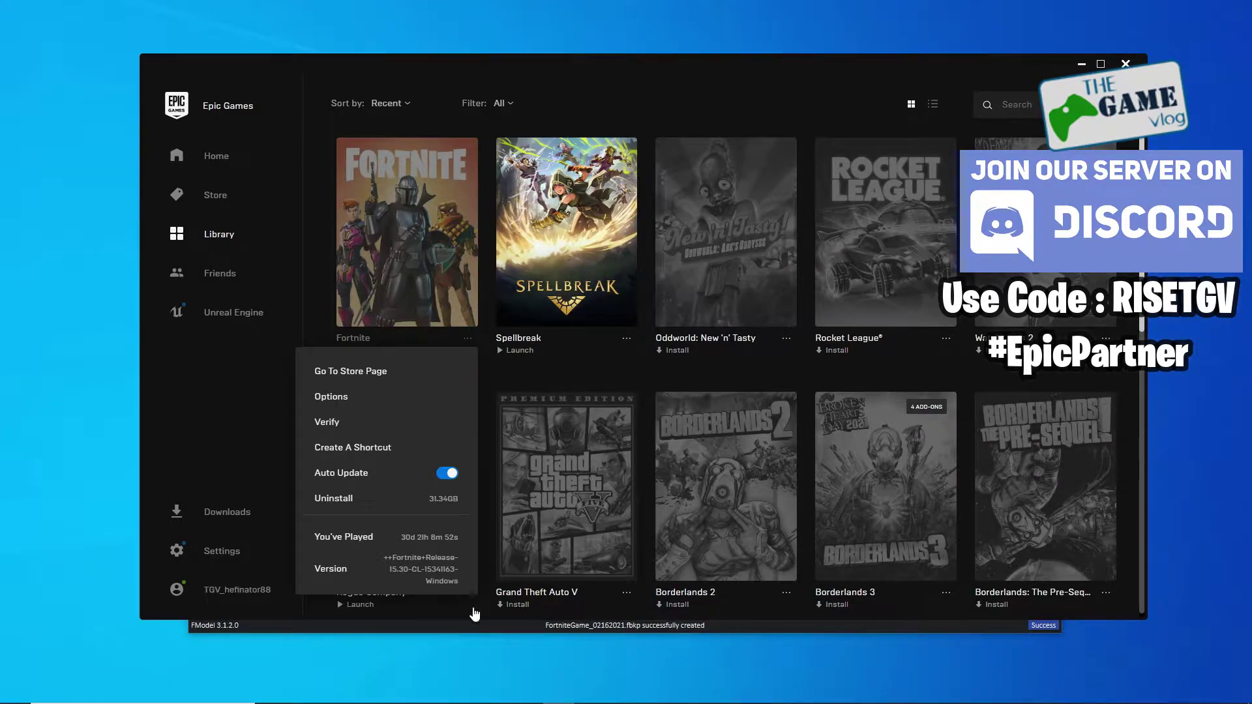
left_click(526, 692)
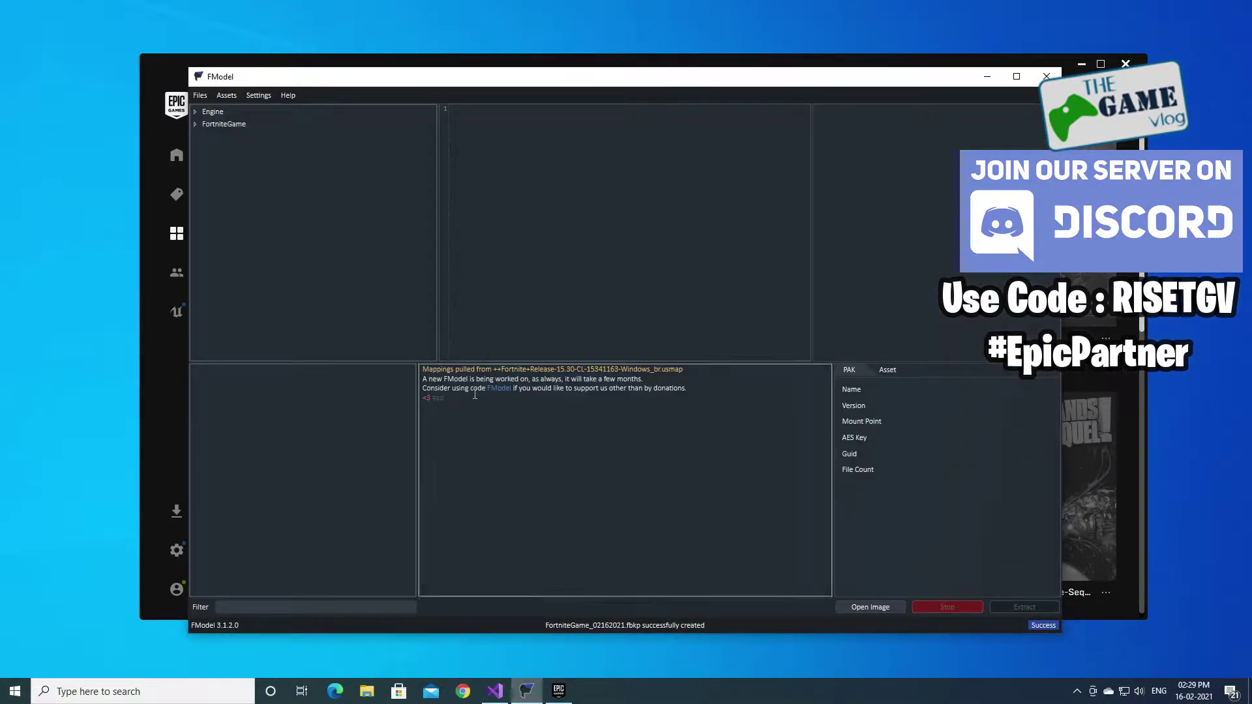
left_click(198, 95)
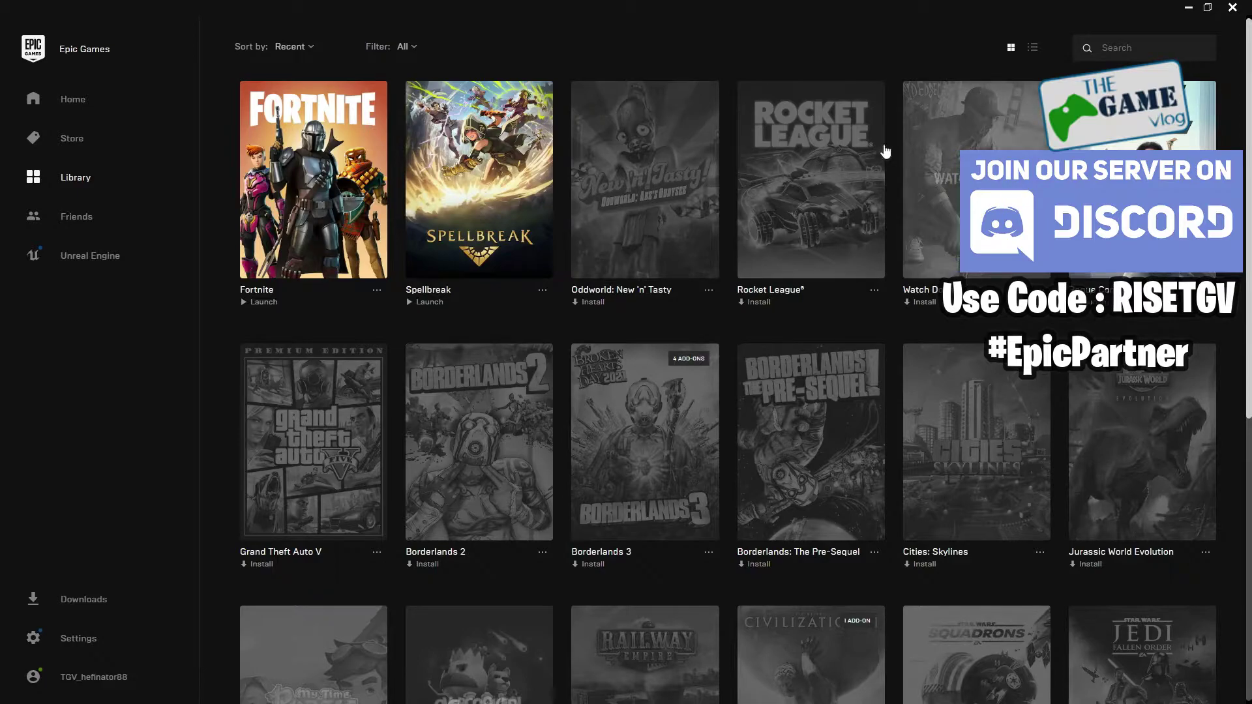
left_click(377, 289)
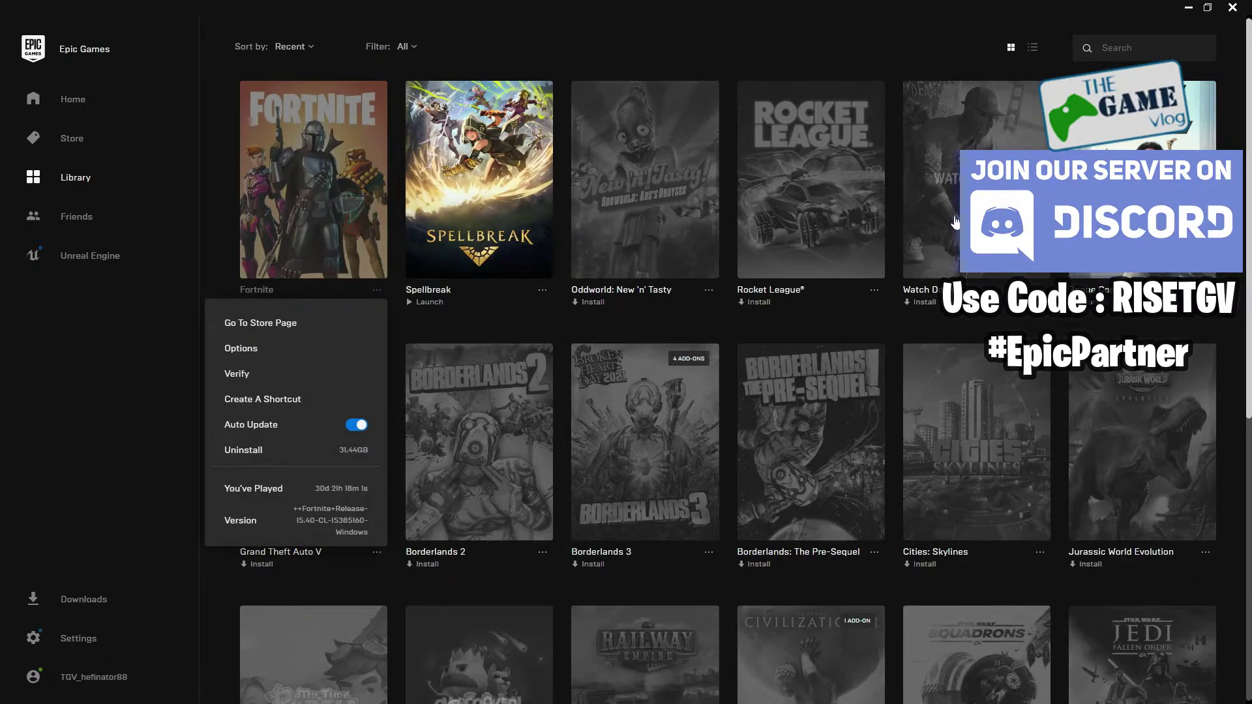
key("alt+Tab")
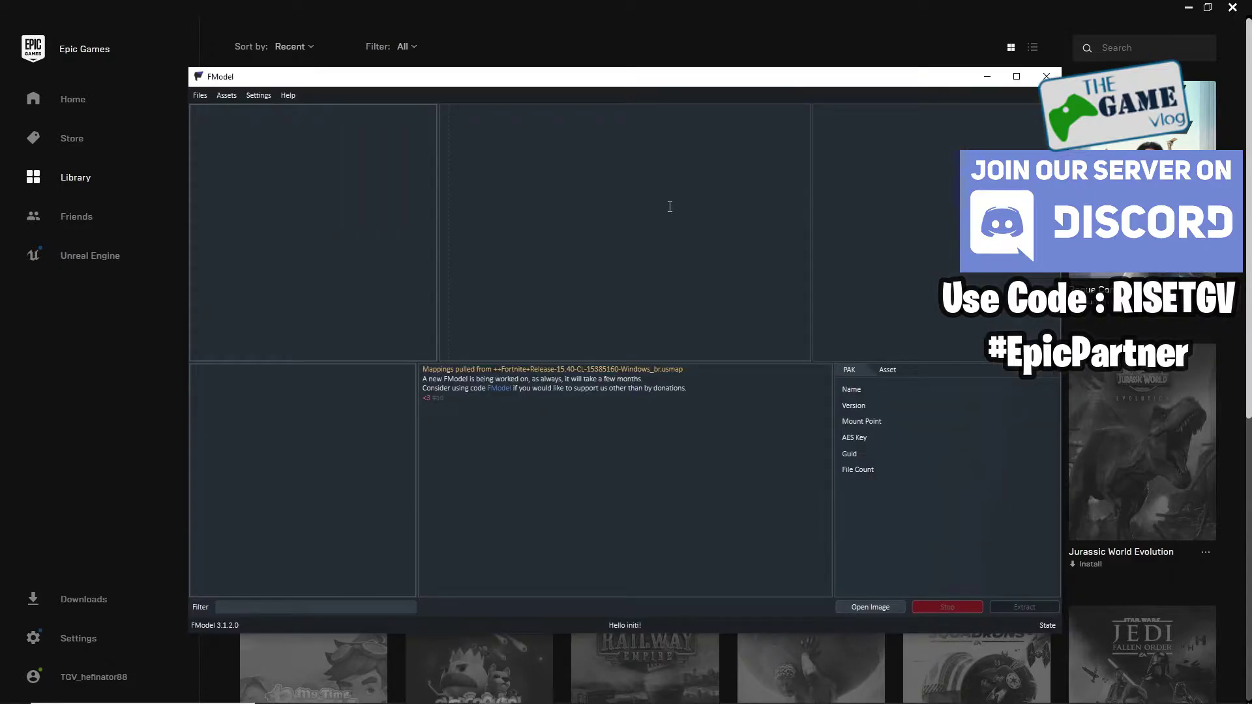
left_click(1186, 11)
Set the package loading mode to New and Modified Files and start loading them.
left_click(201, 98)
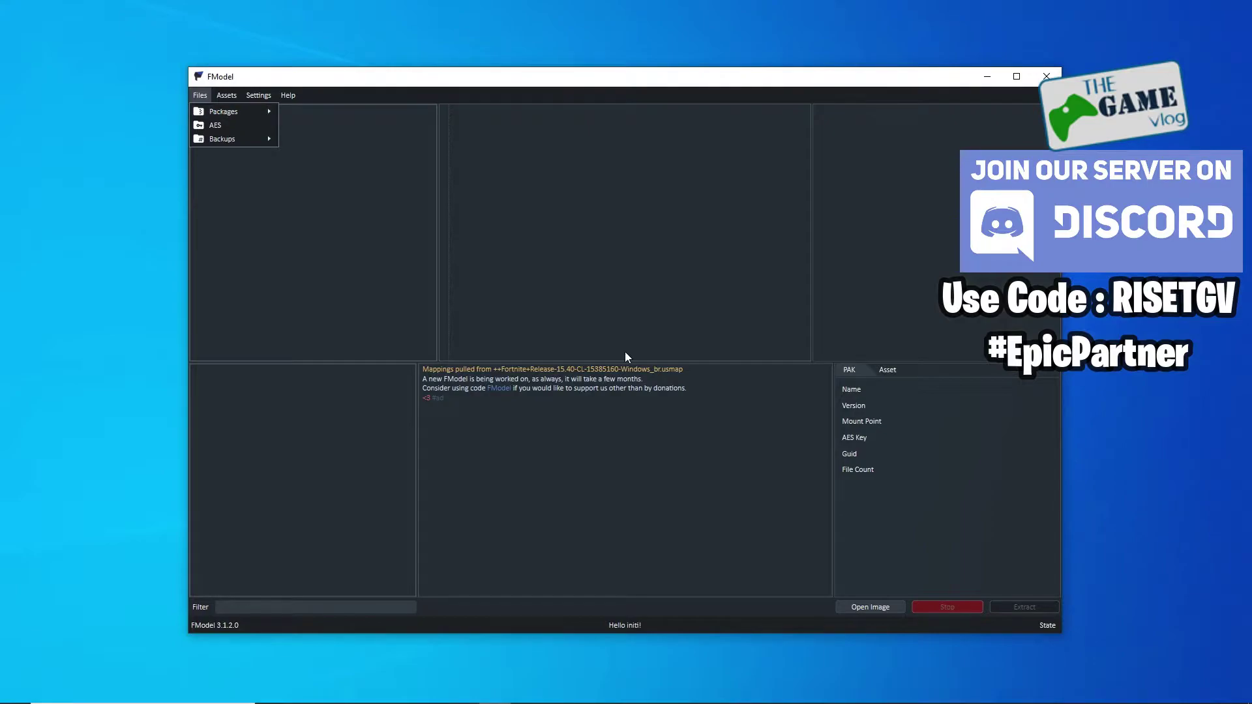
mouse_move(226, 95)
mouse_move(252, 115)
mouse_move(417, 8)
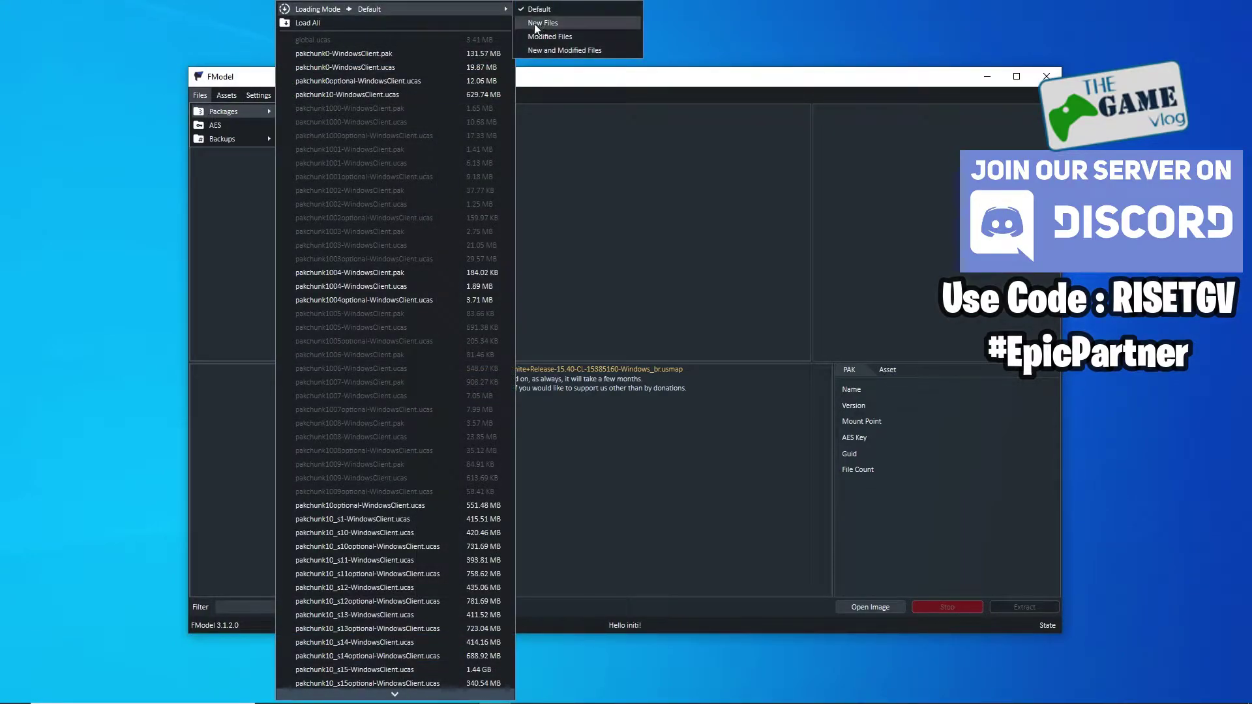
left_click(558, 49)
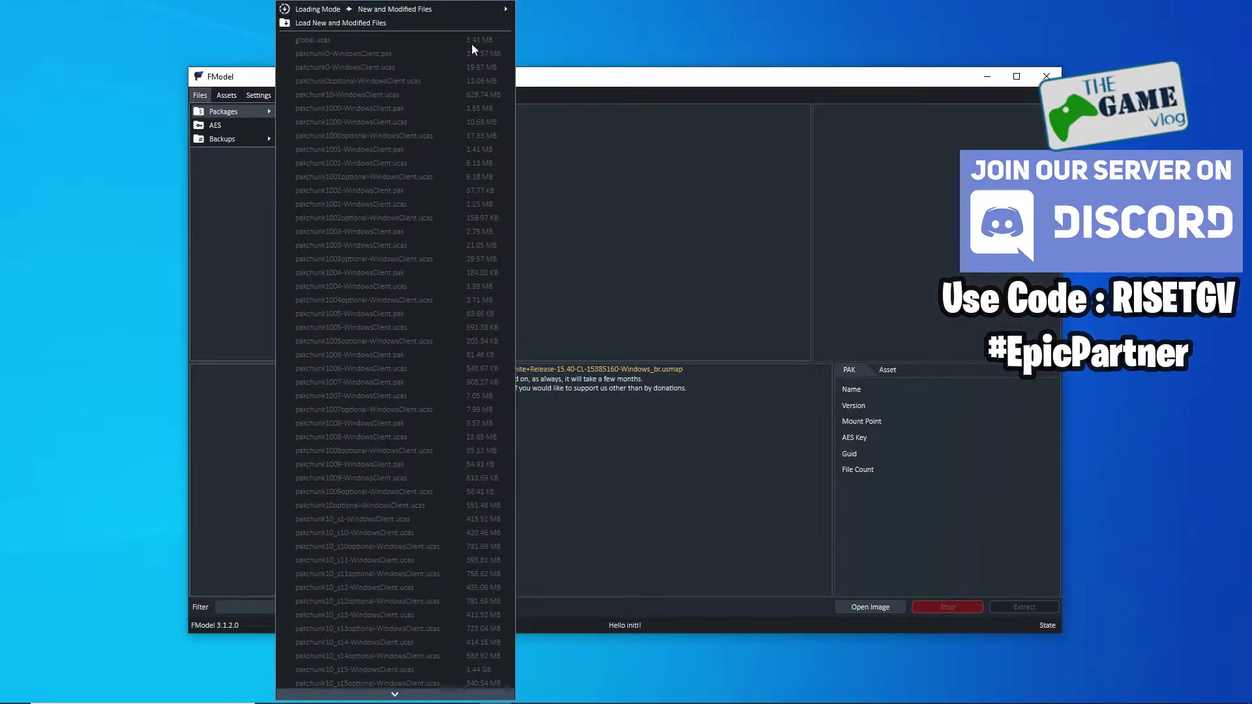
left_click(318, 22)
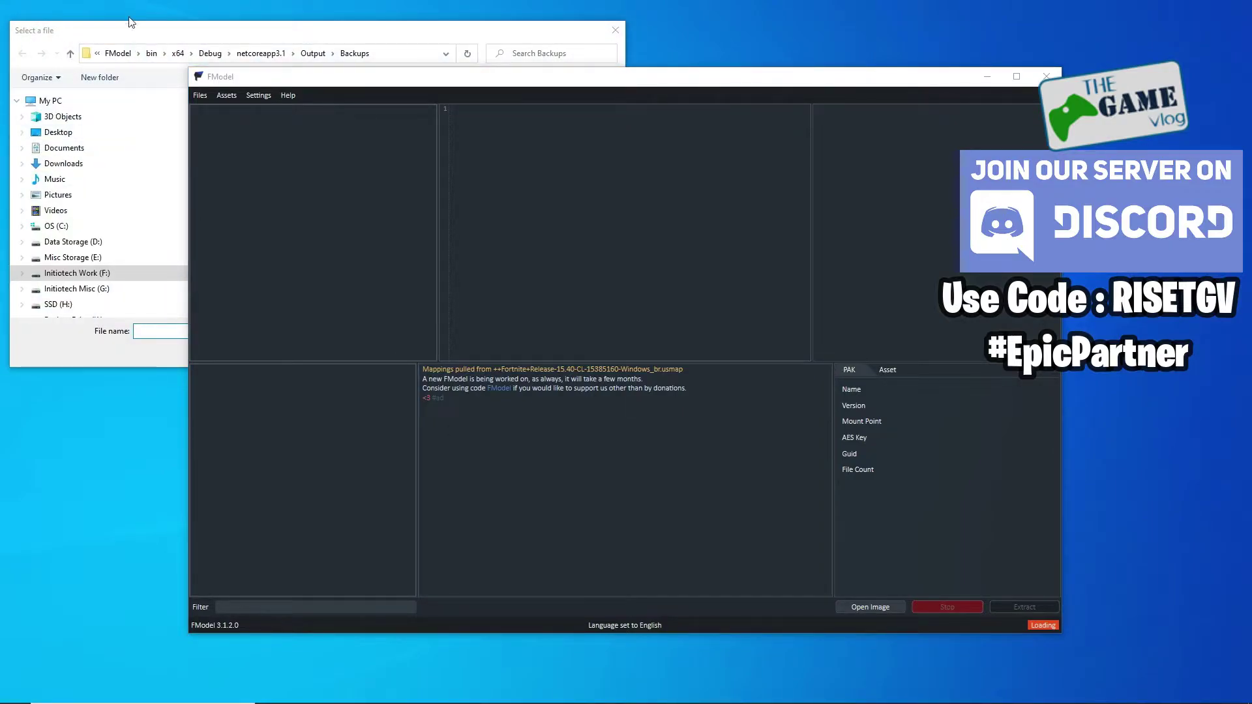
Choose FortniteGame_02162021.fbkp in the Backups folder as the comparison file.
left_click(215, 33)
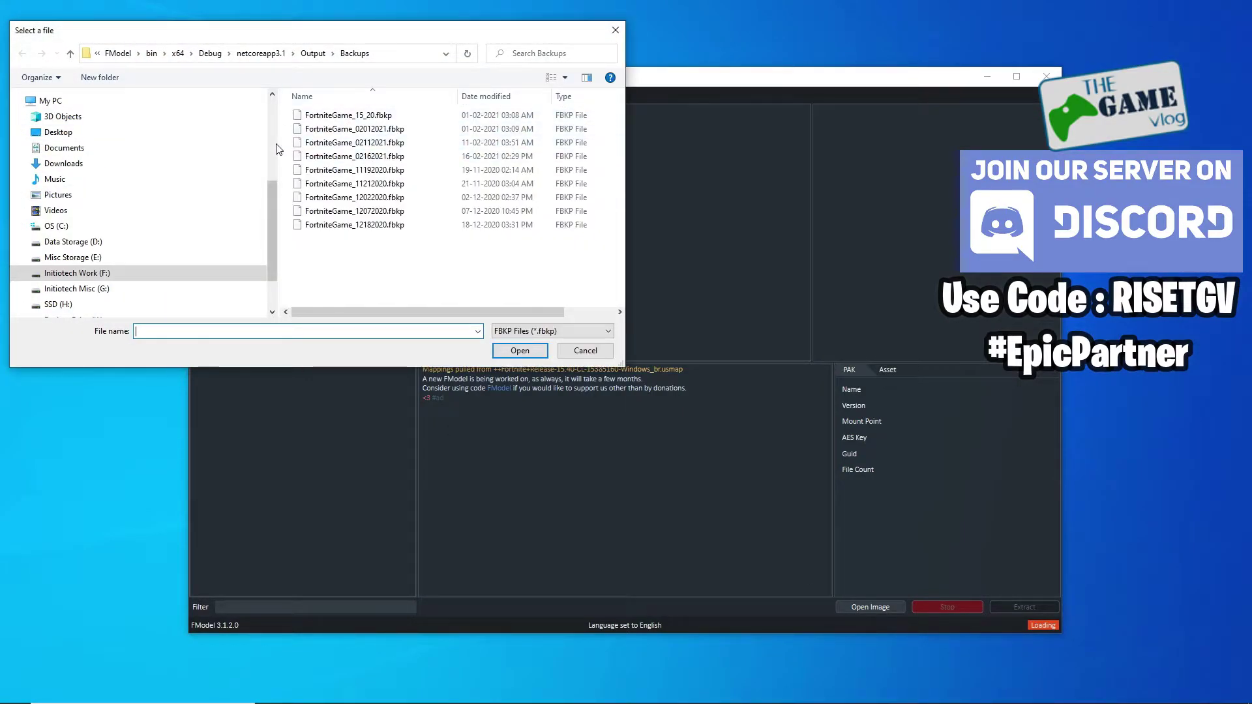
left_click_drag(278, 152, 55, 152)
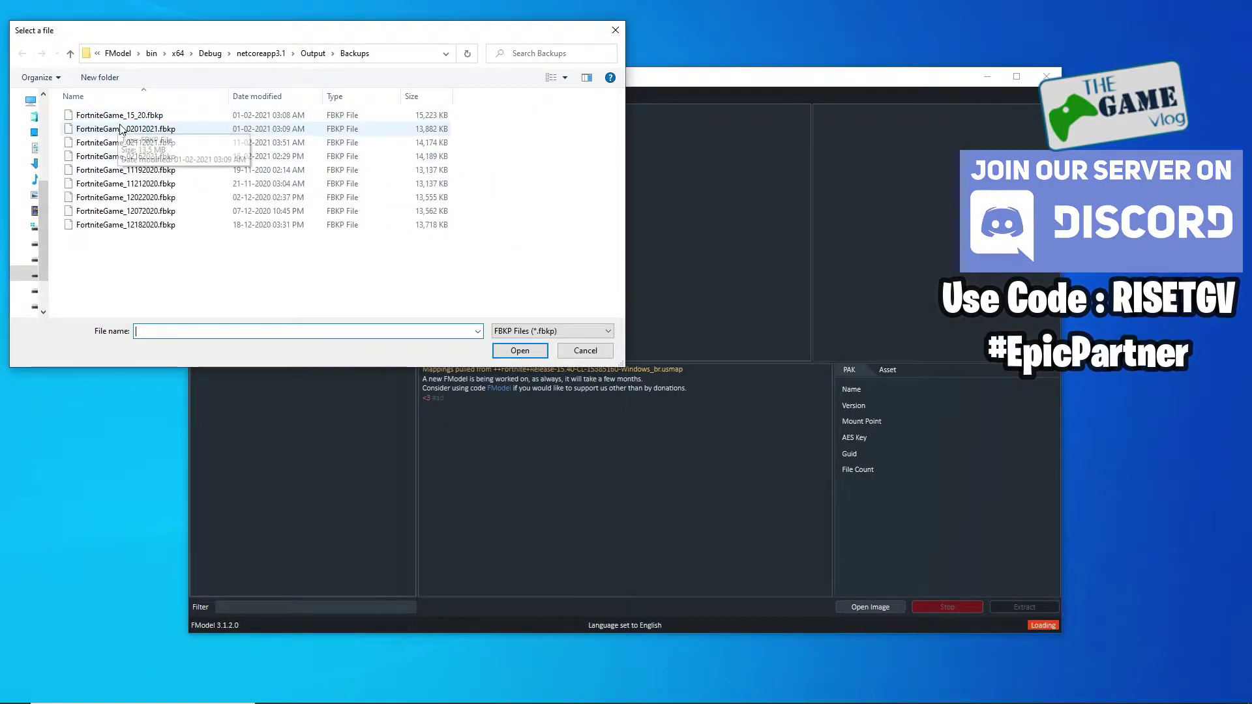
left_click(268, 158)
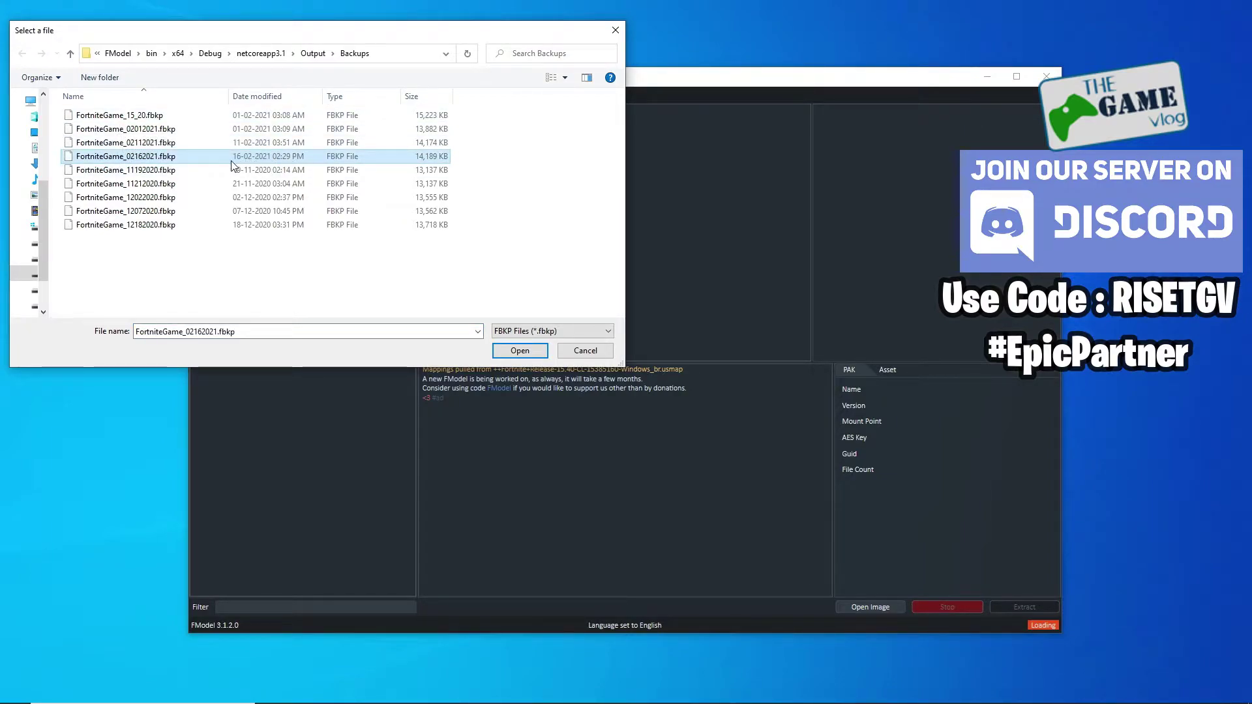
double_click(293, 159)
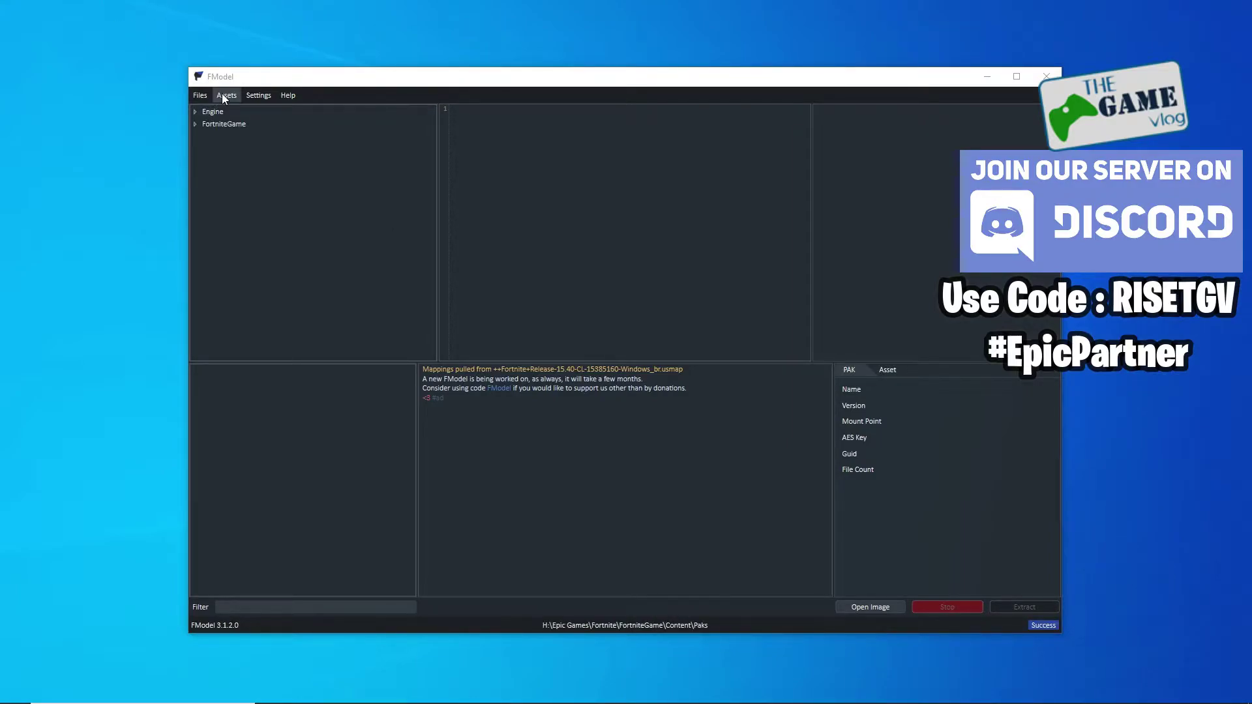
Jump to the Cosmetics directory and list the new Characters files.
double_click(212, 127)
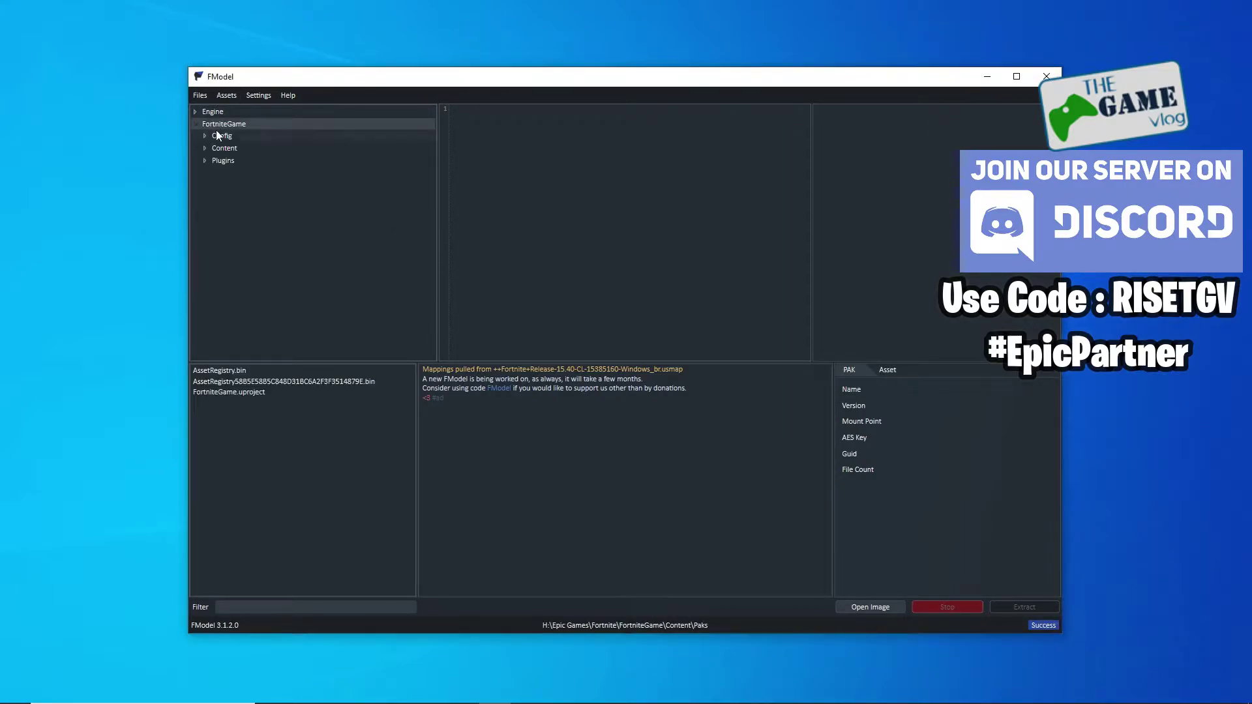
left_click(235, 100)
mouse_move(279, 143)
mouse_move(450, 160)
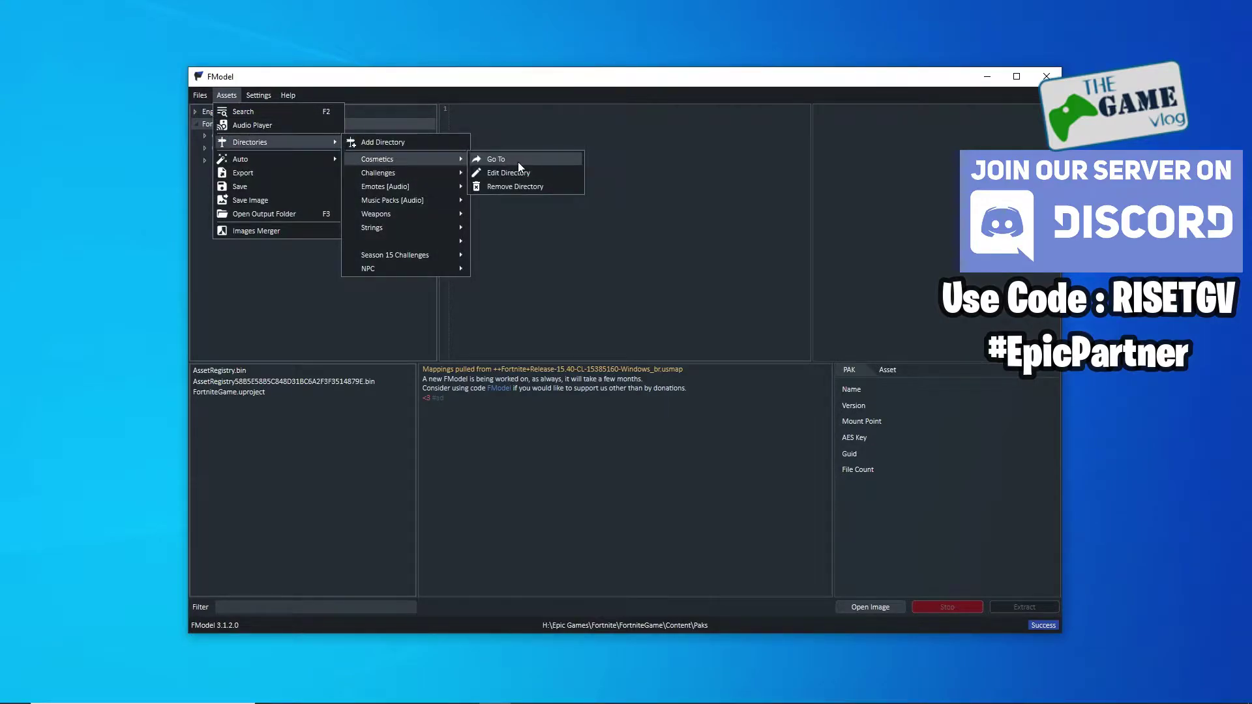
left_click(518, 162)
left_click(276, 267)
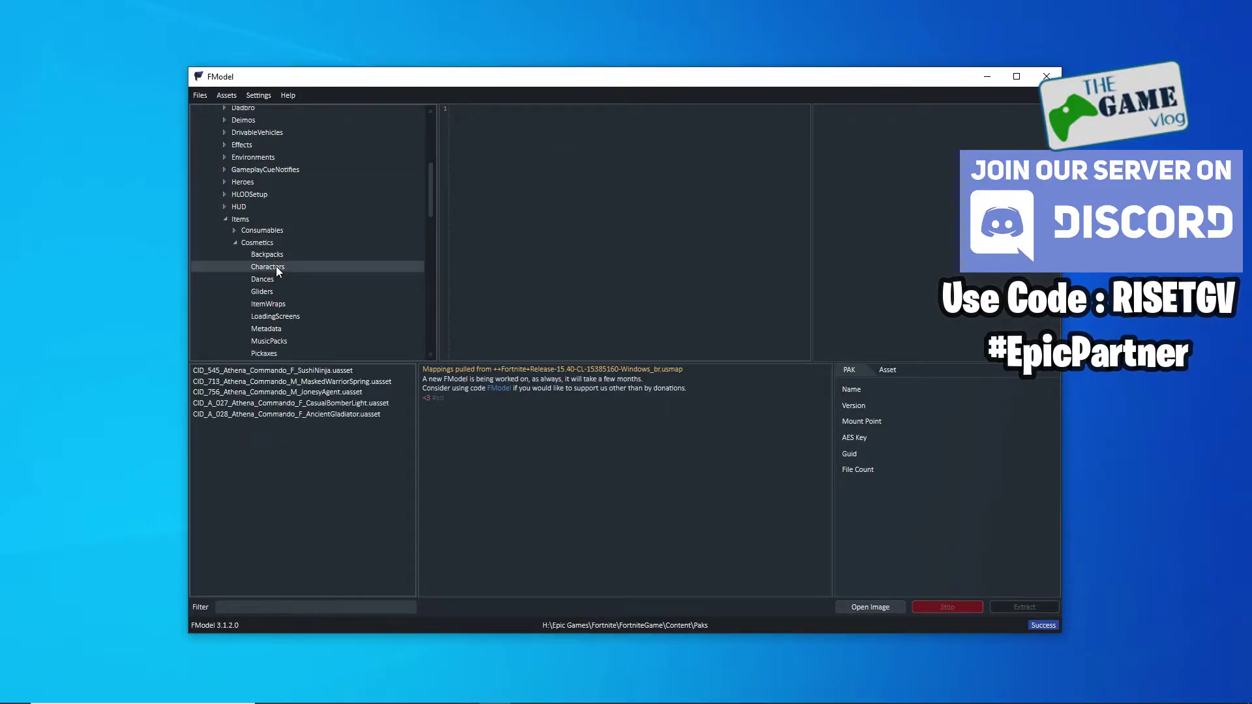
Preview the SushiNinja, MaskedWarriorSpring, JonesyAgent, CasualBomberLight and AncientGladiator skins.
double_click(288, 374)
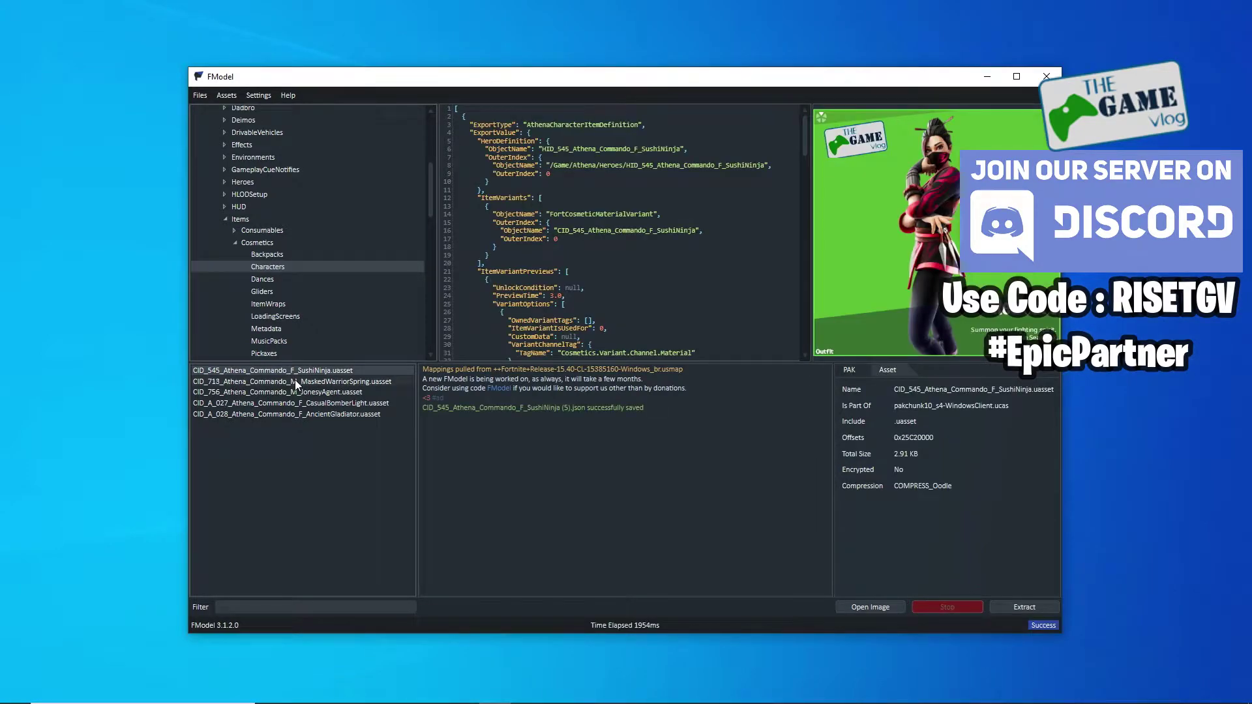
double_click(295, 381)
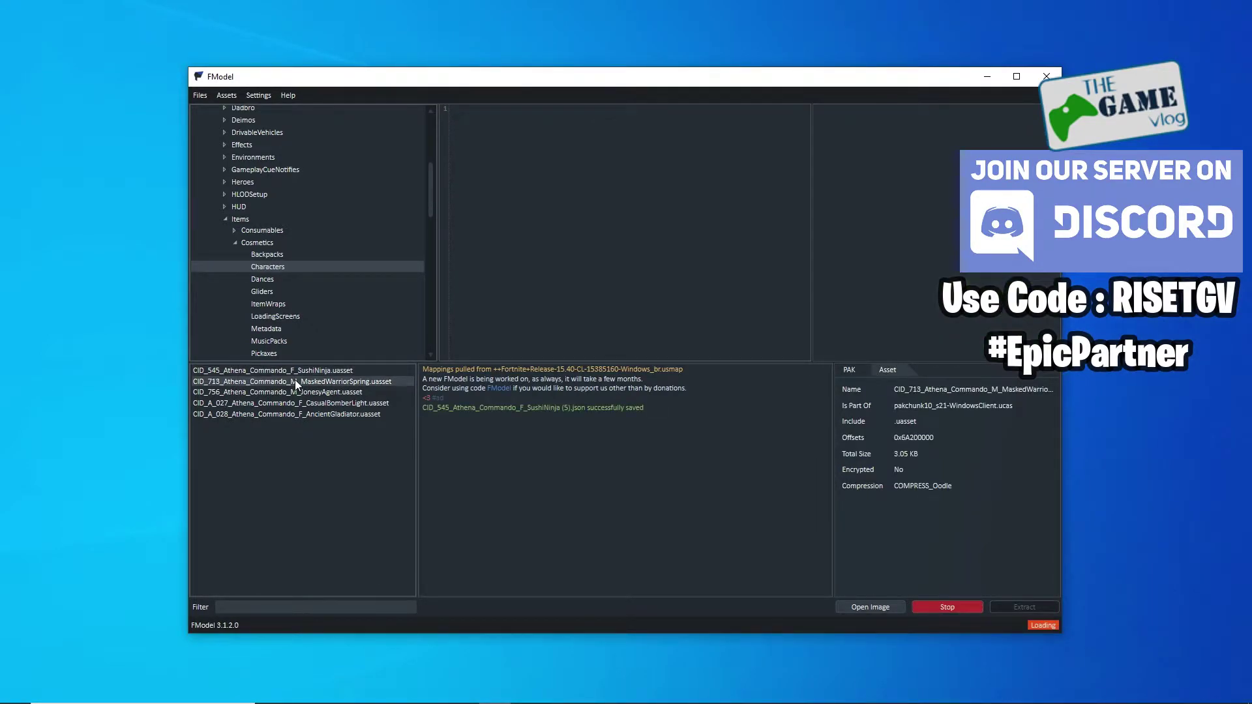
double_click(297, 392)
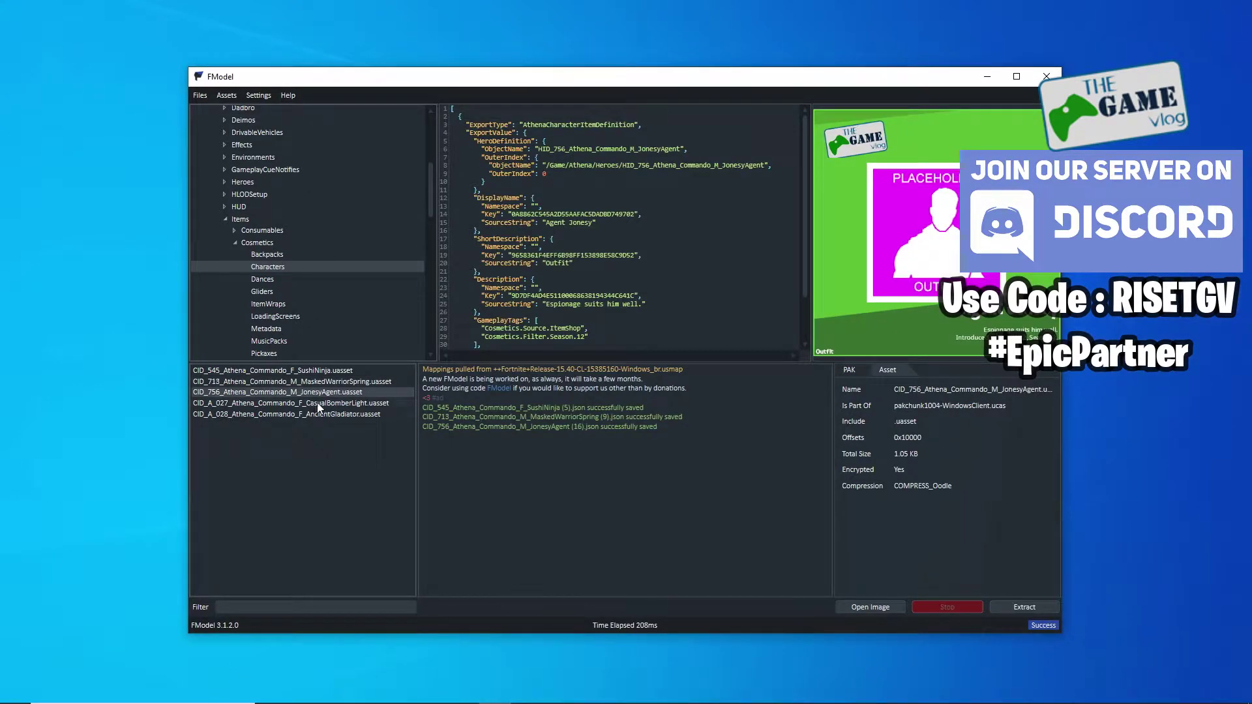
double_click(327, 403)
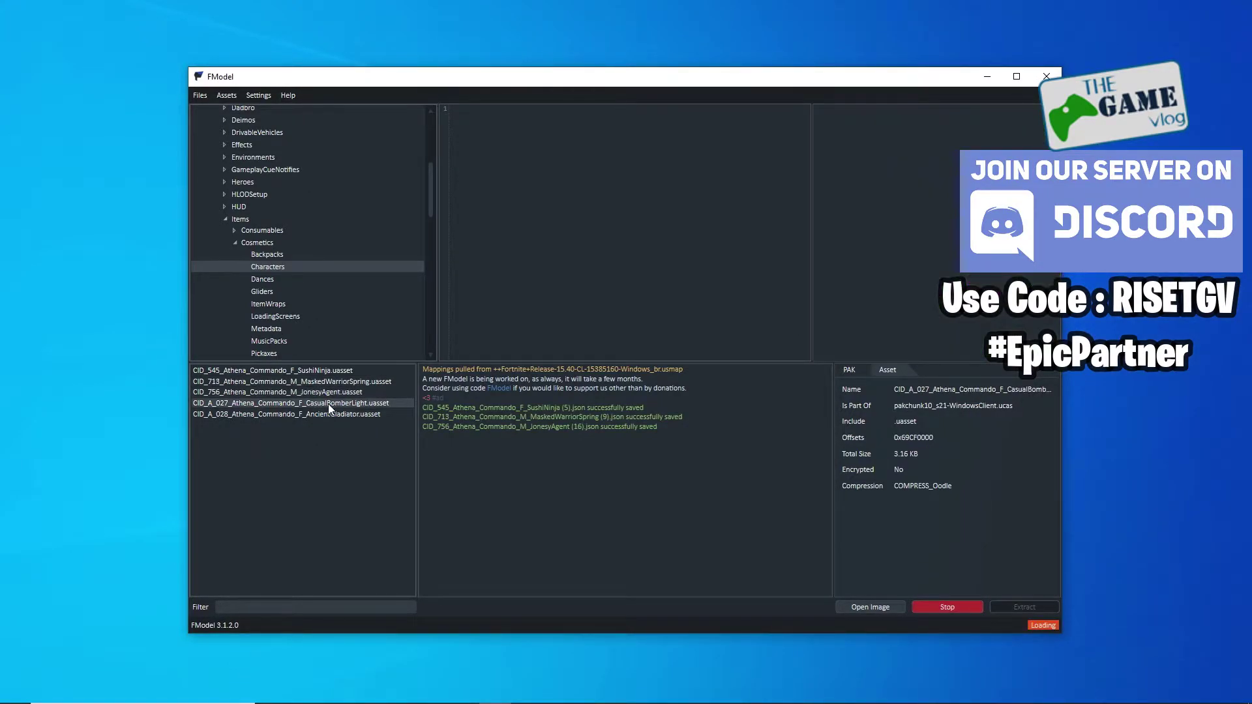
double_click(332, 415)
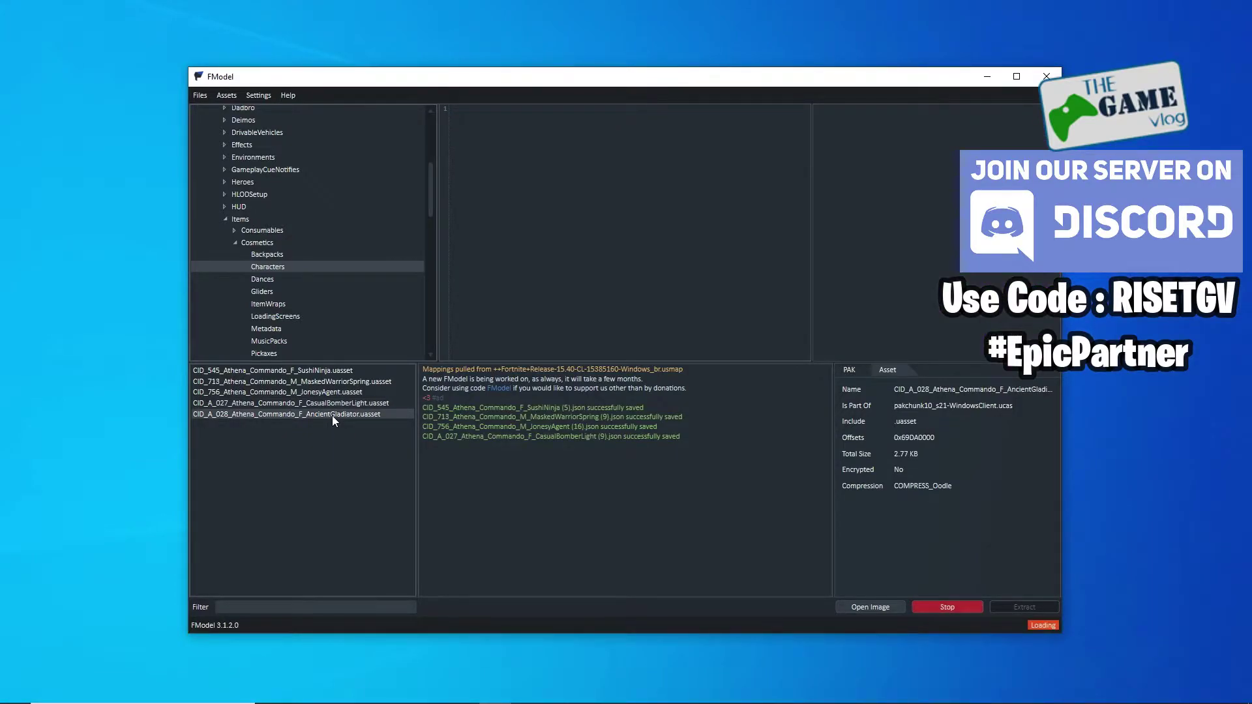
Open the EID_TwistEternity_Sync emote from the Dances folder.
left_click(270, 279)
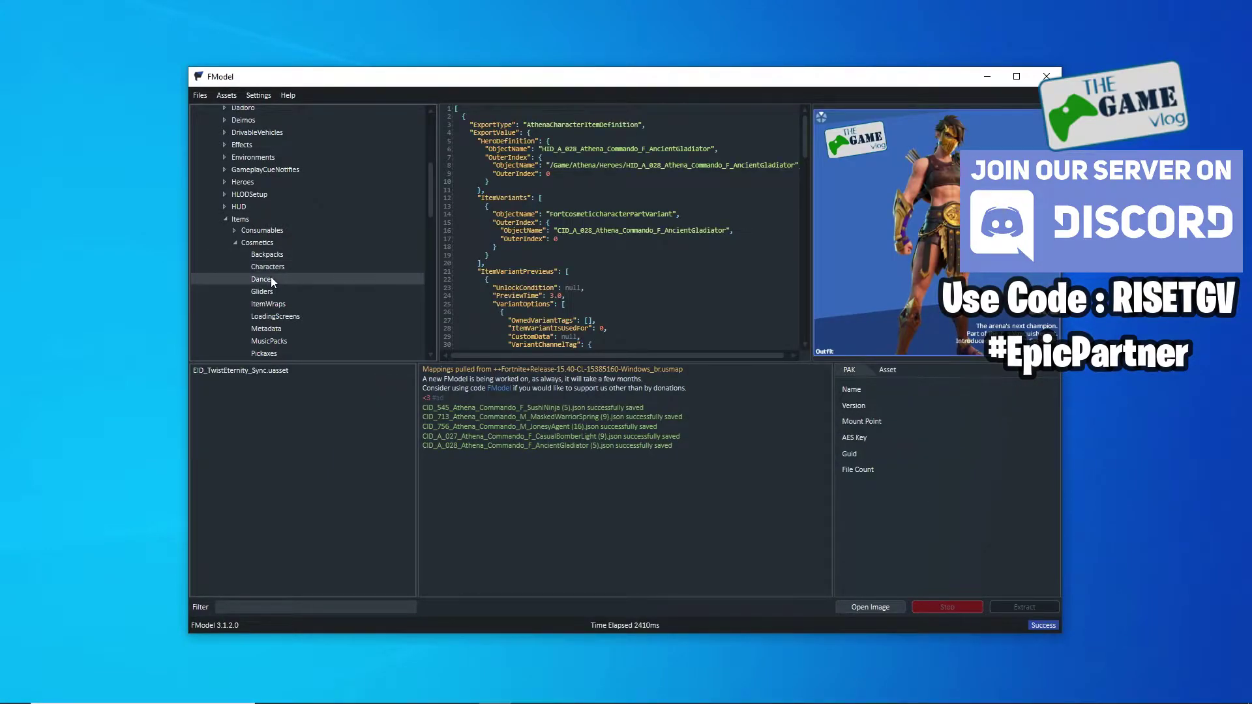
double_click(265, 372)
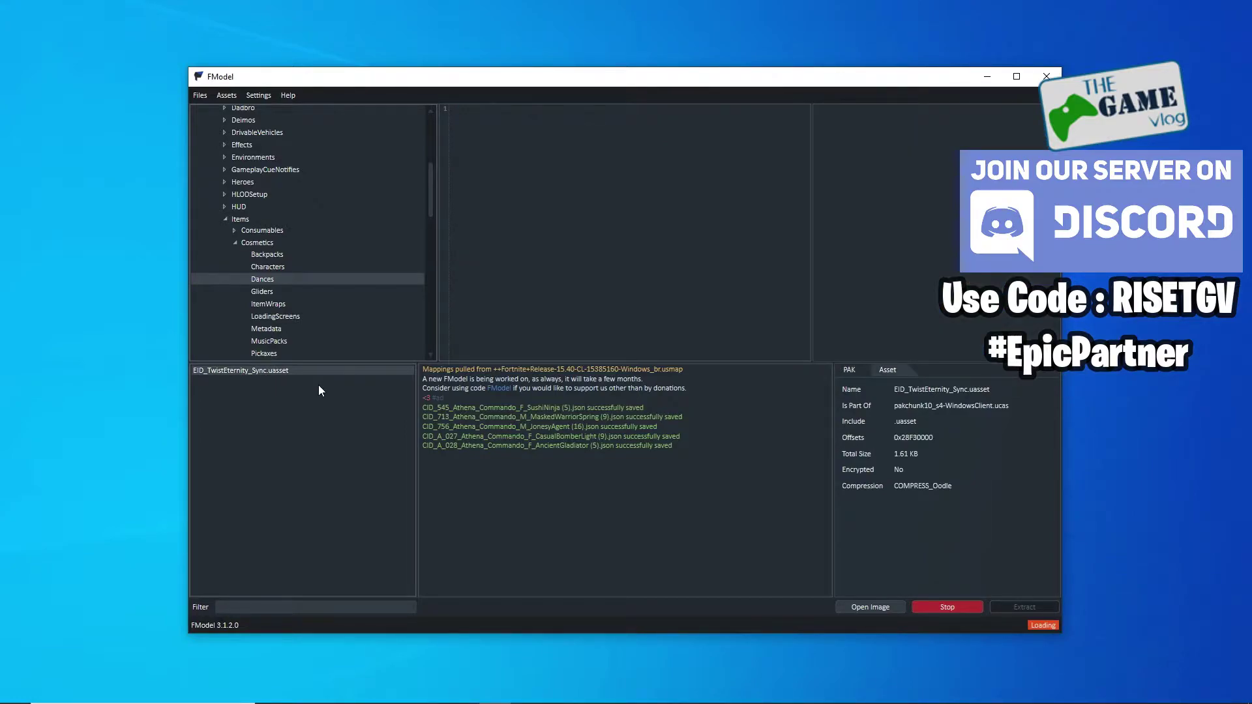
left_click(197, 95)
Switch the loading mode to Default and reload all game archives.
mouse_move(225, 111)
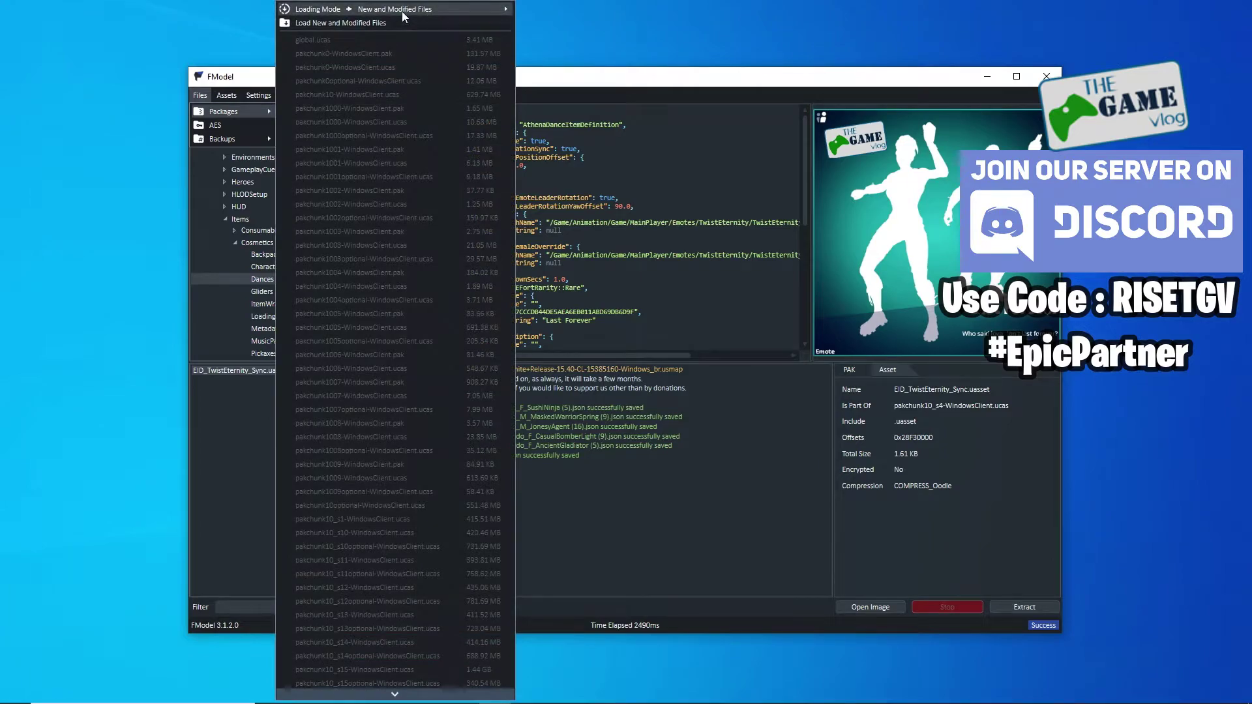
mouse_move(401, 10)
left_click(553, 13)
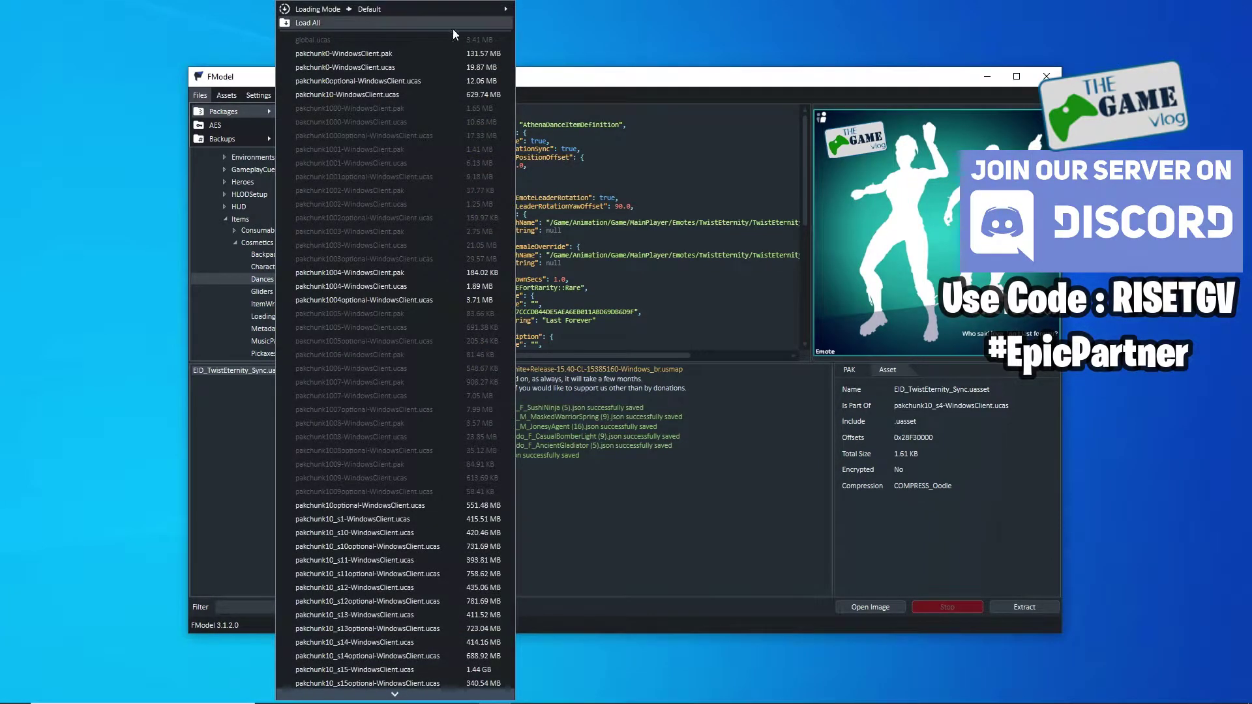
left_click(319, 25)
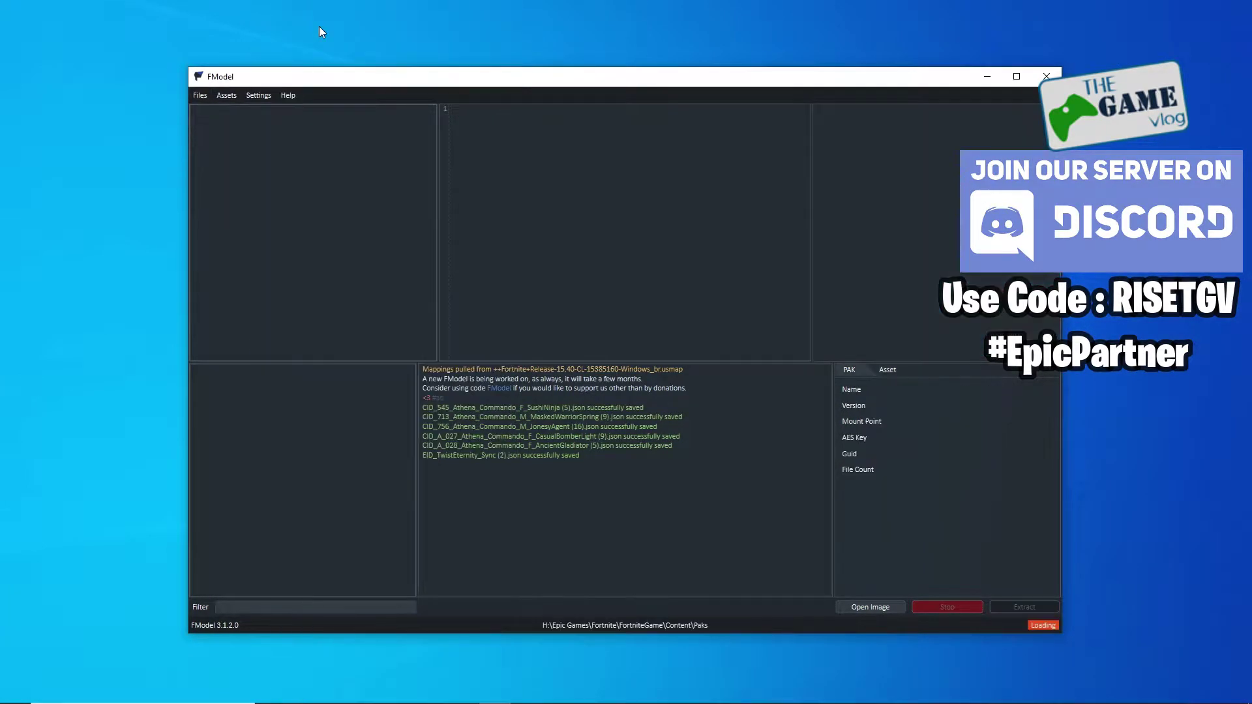
Go to the saved Cosmetics directory and list the Characters folder.
left_click(229, 97)
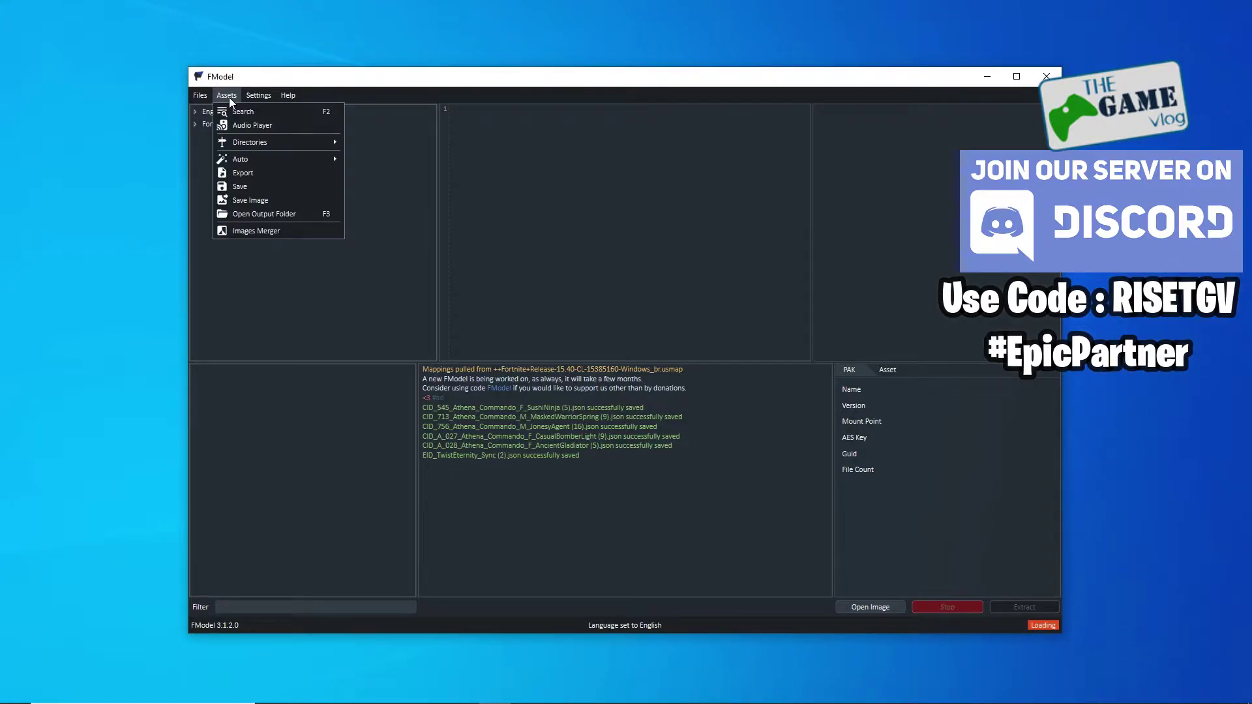
mouse_move(369, 148)
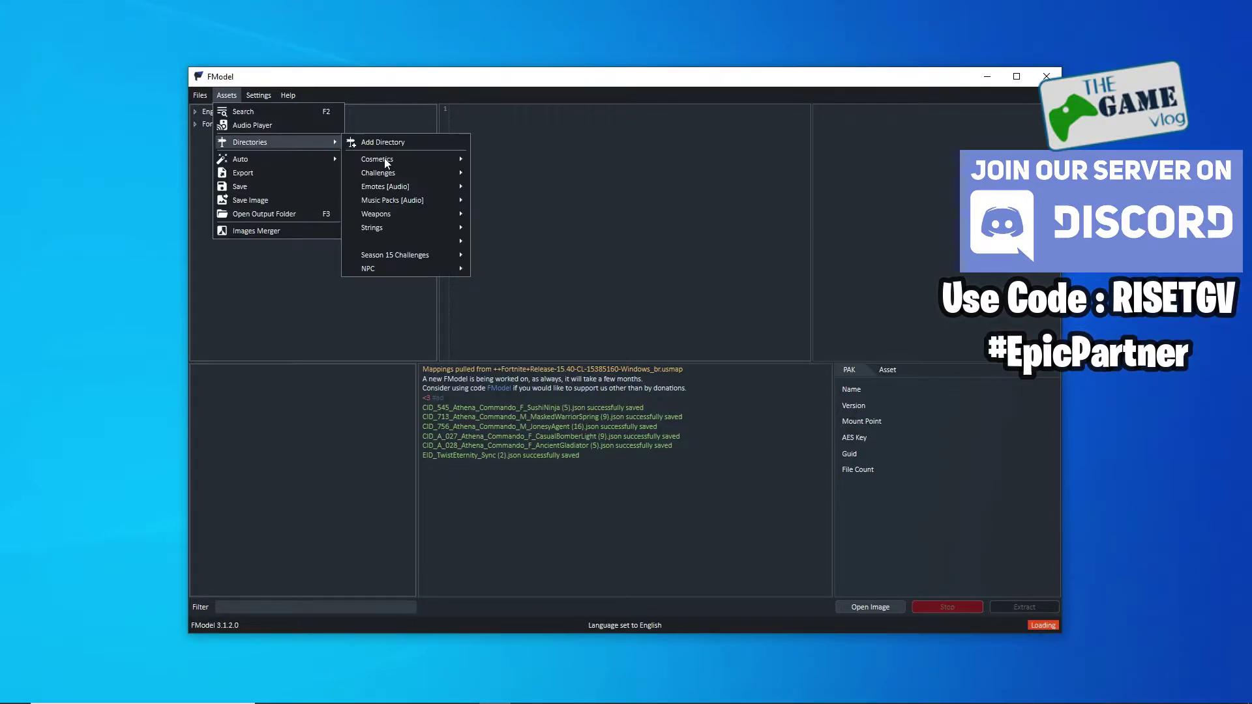
mouse_move(422, 163)
left_click(486, 162)
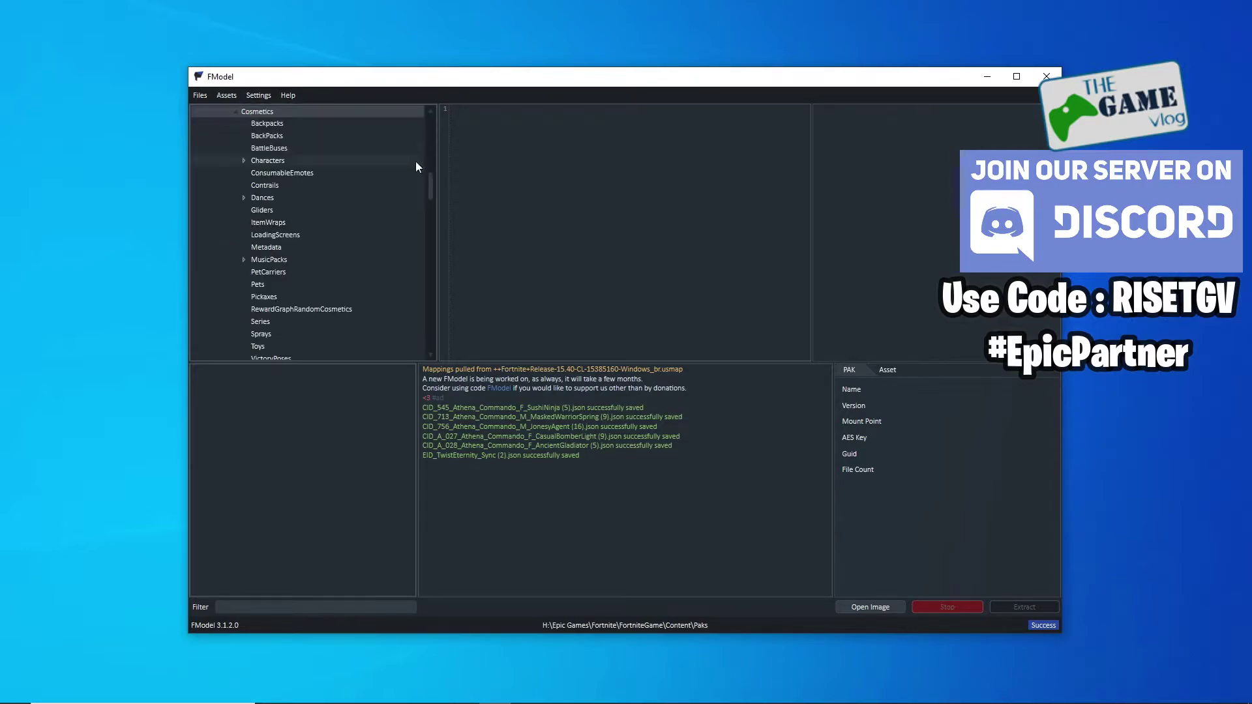
left_click(270, 161)
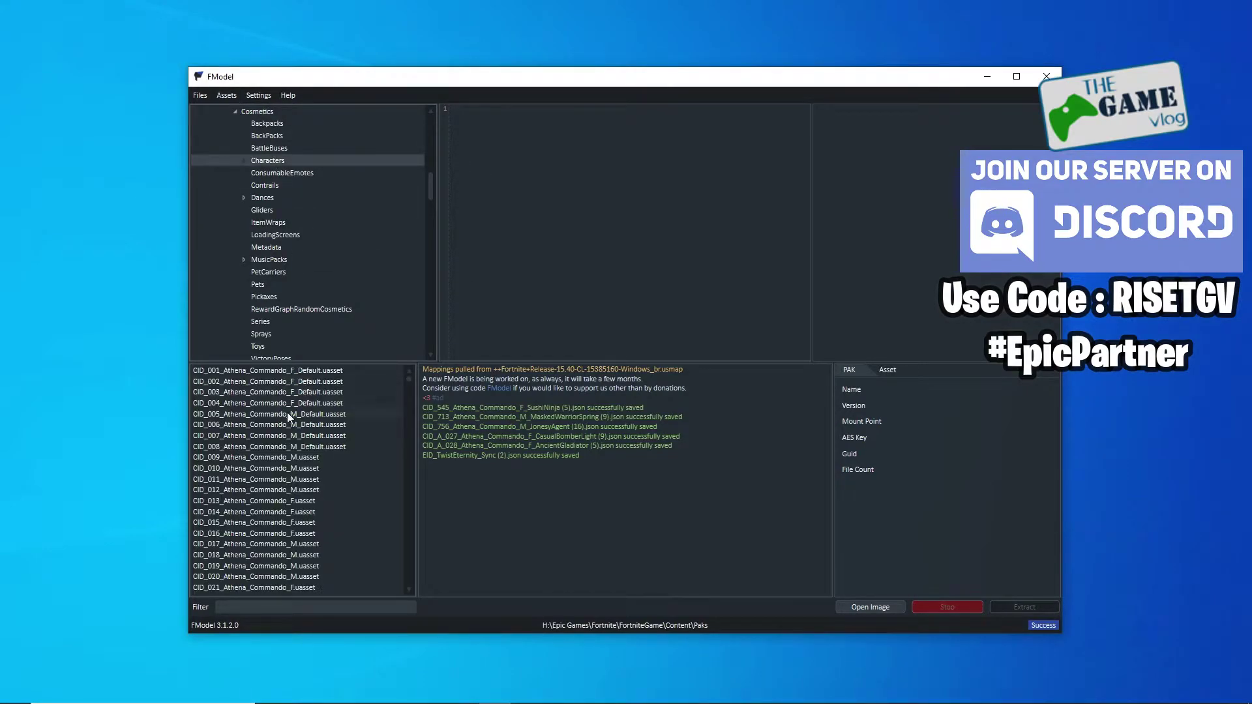
Preview CID_877_Athena_Commando_M_RebirthDefault1 and the CID_A_022 Crush 'Lovely' outfit.
left_click_drag(411, 384, 381, 542)
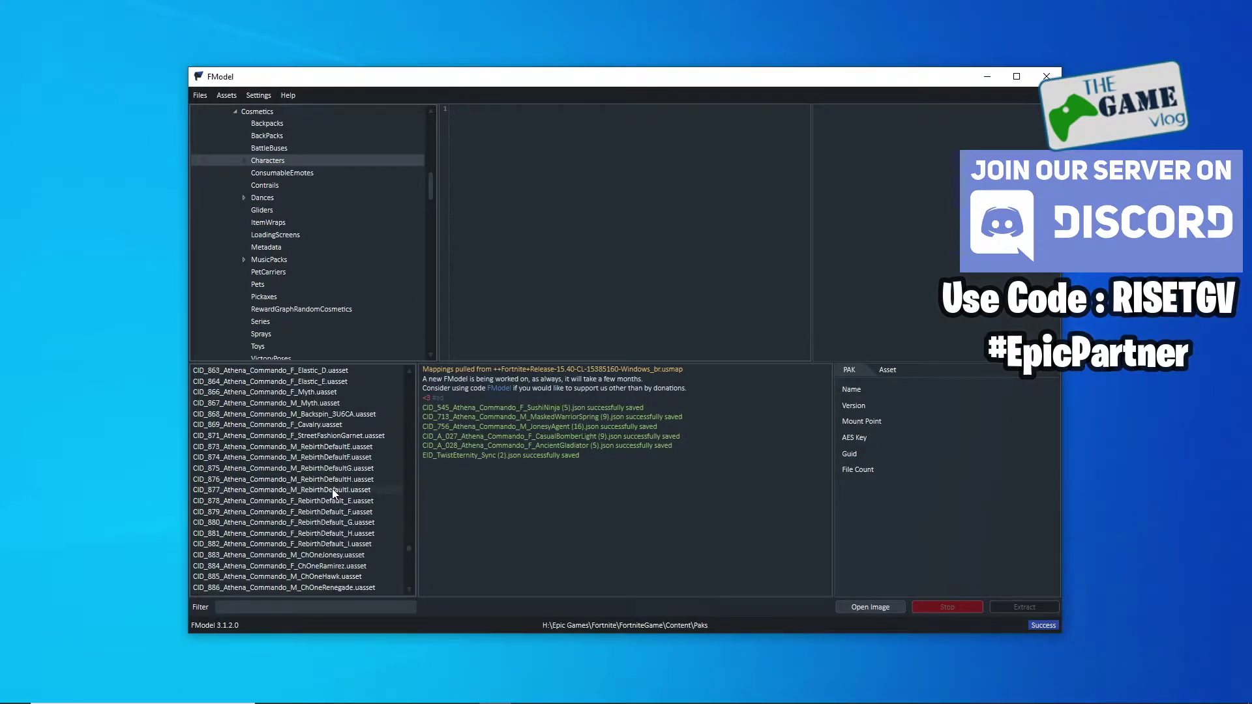
double_click(332, 489)
scroll(355, 526, "down", 15)
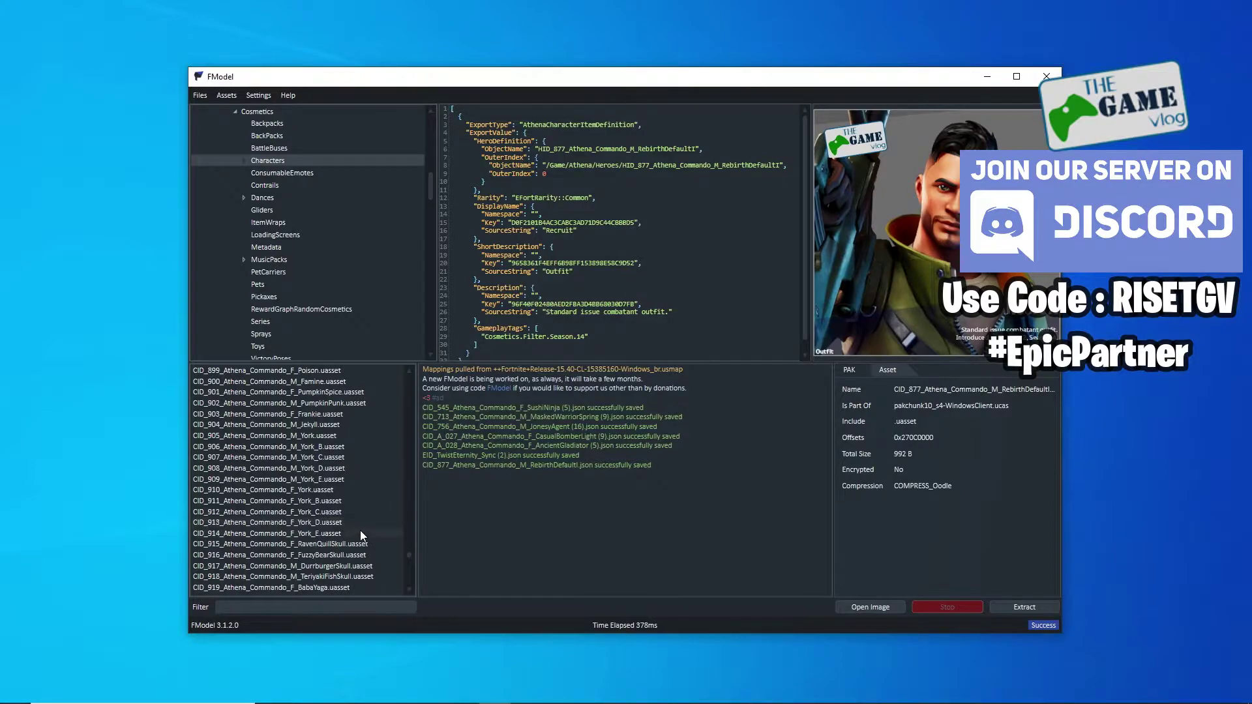
scroll(369, 542, "down", 9)
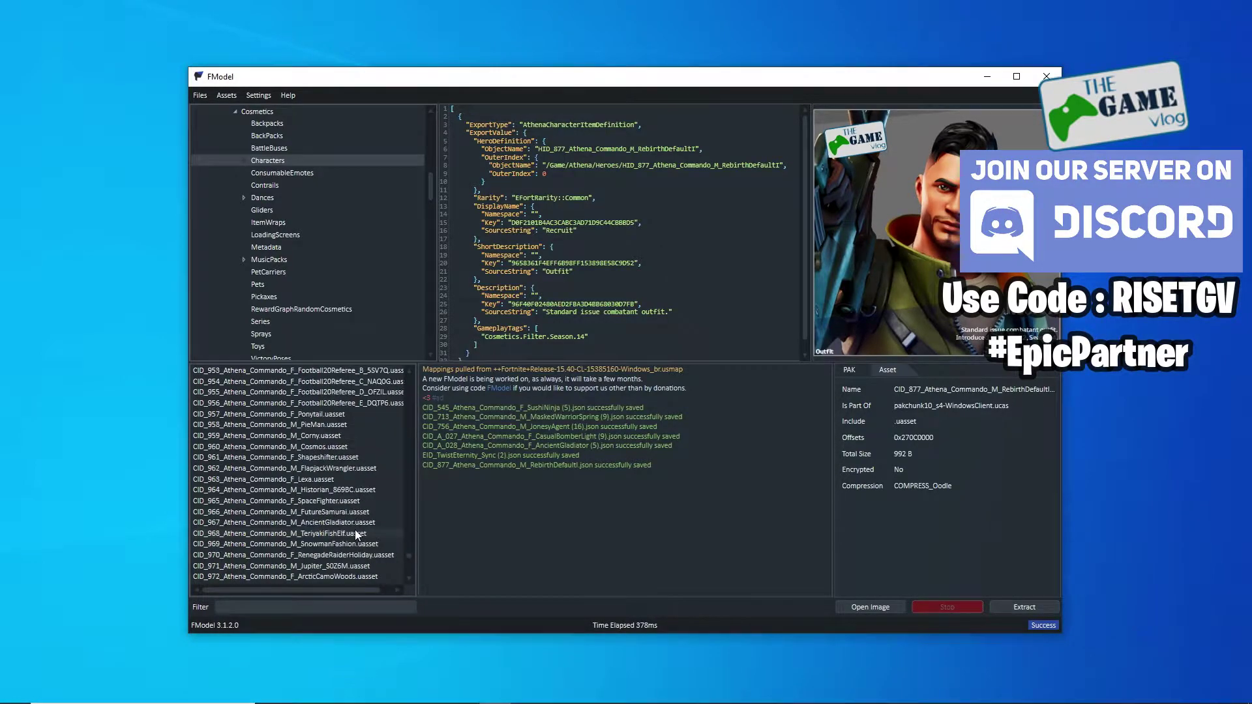
scroll(335, 541, "down", 5)
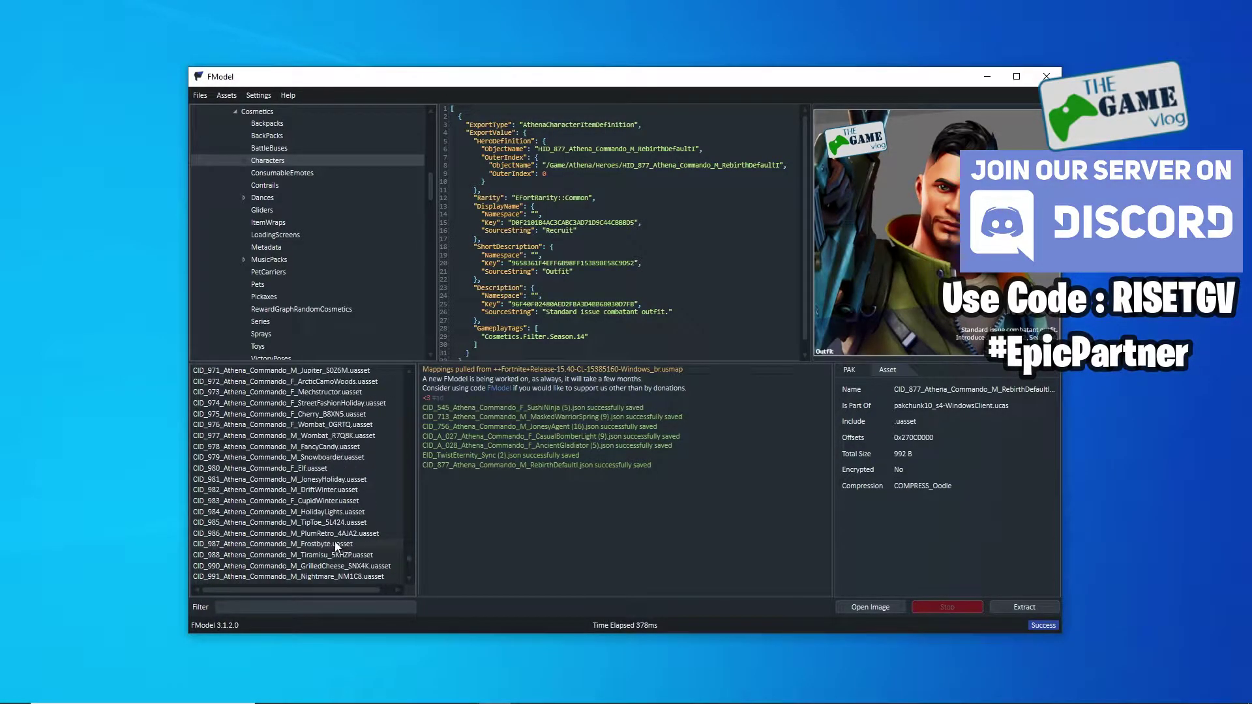
scroll(332, 536, "down", 6)
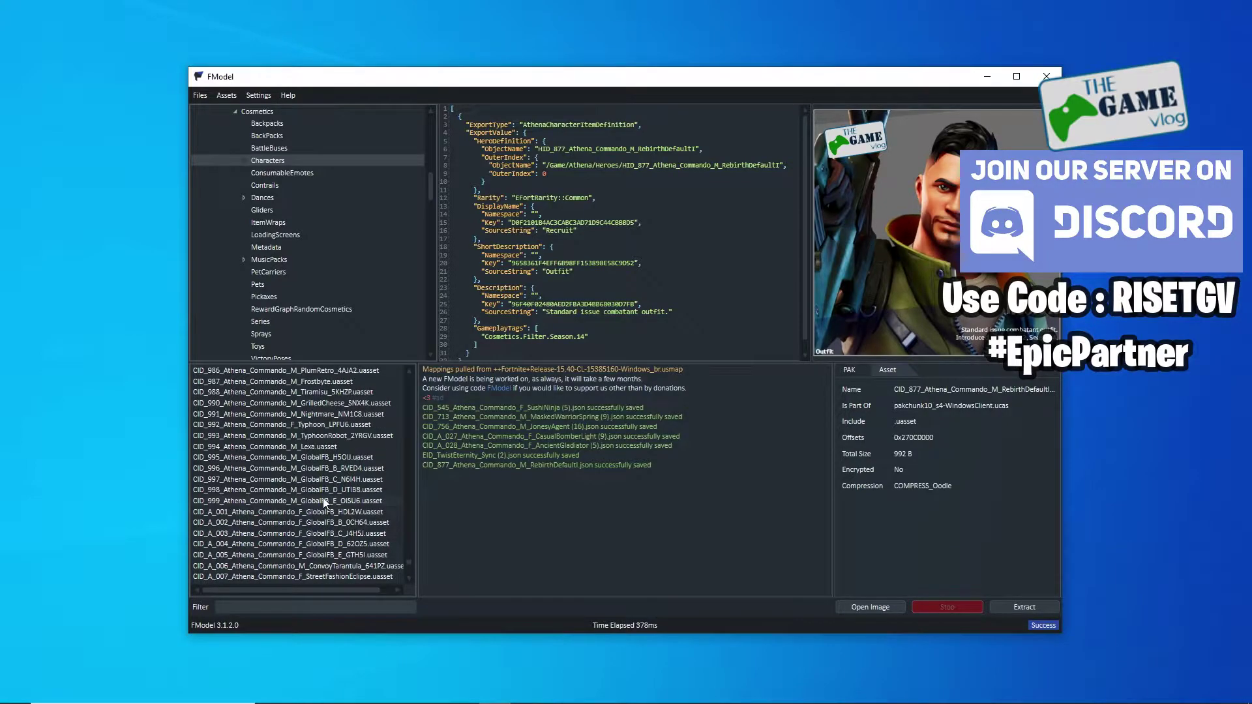
scroll(333, 532, "down", 5)
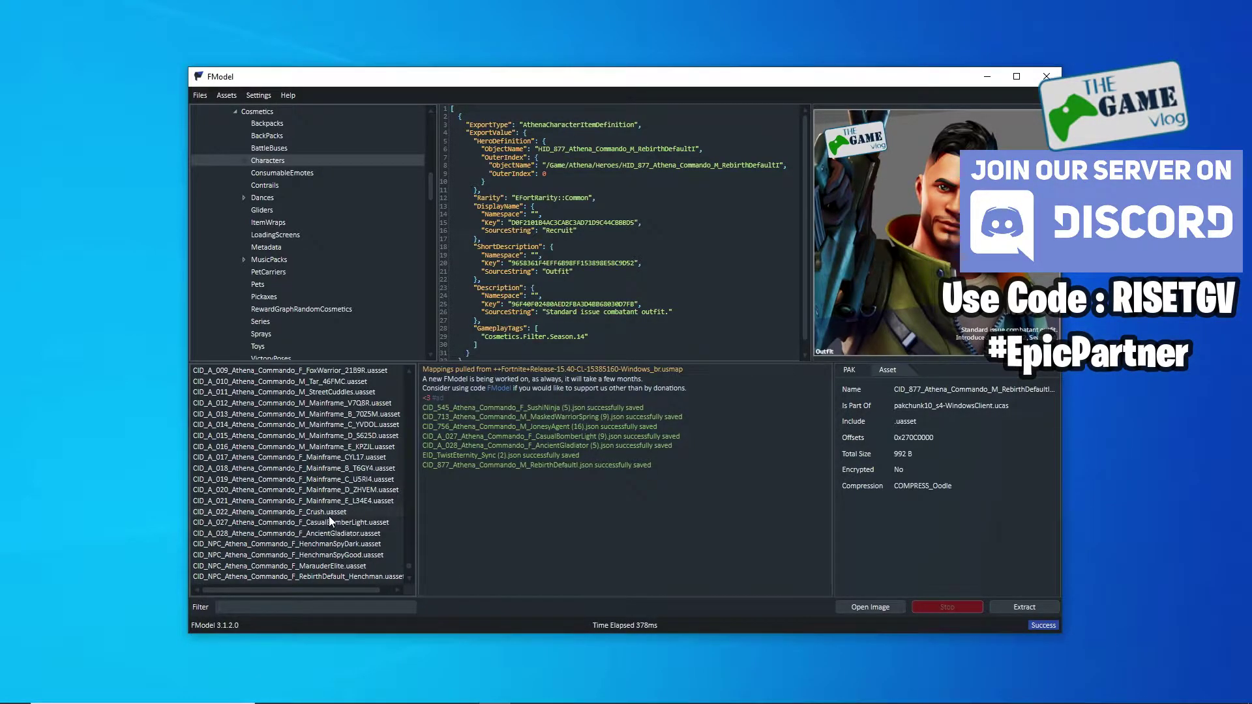
double_click(328, 514)
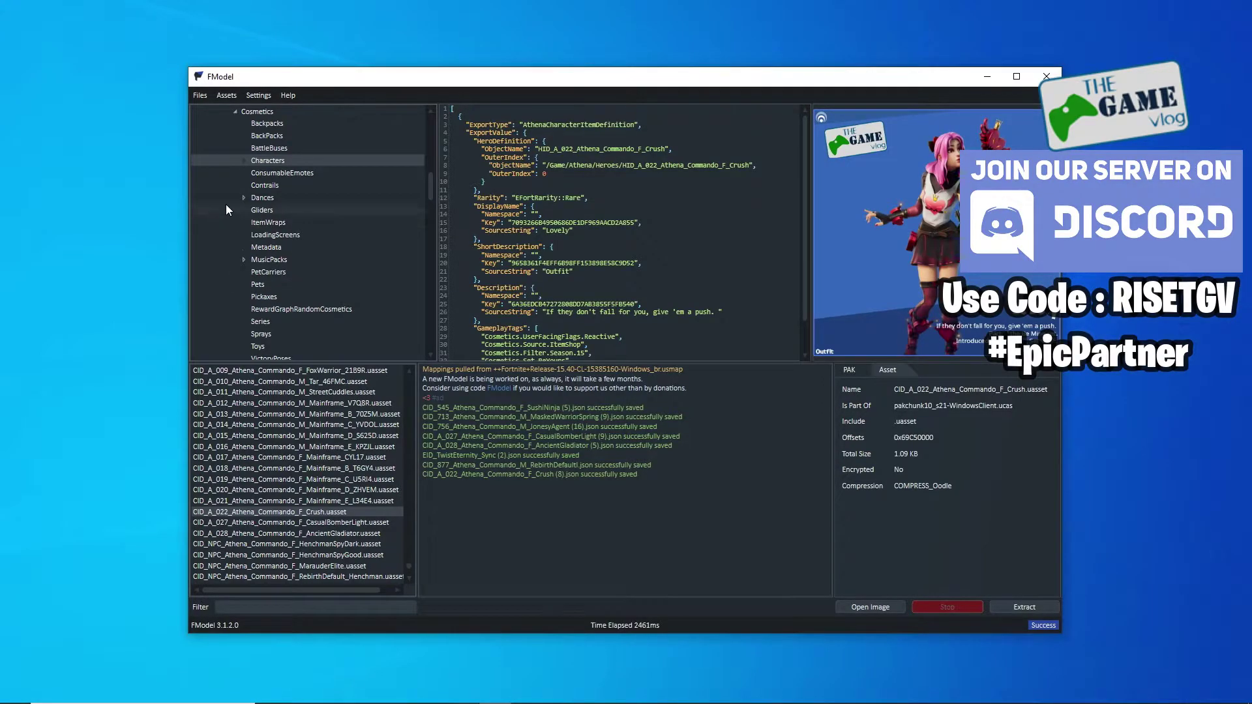
left_click(203, 95)
Set the loading mode to New Files and load them against FortniteGame_02162021.fbkp.
mouse_move(225, 111)
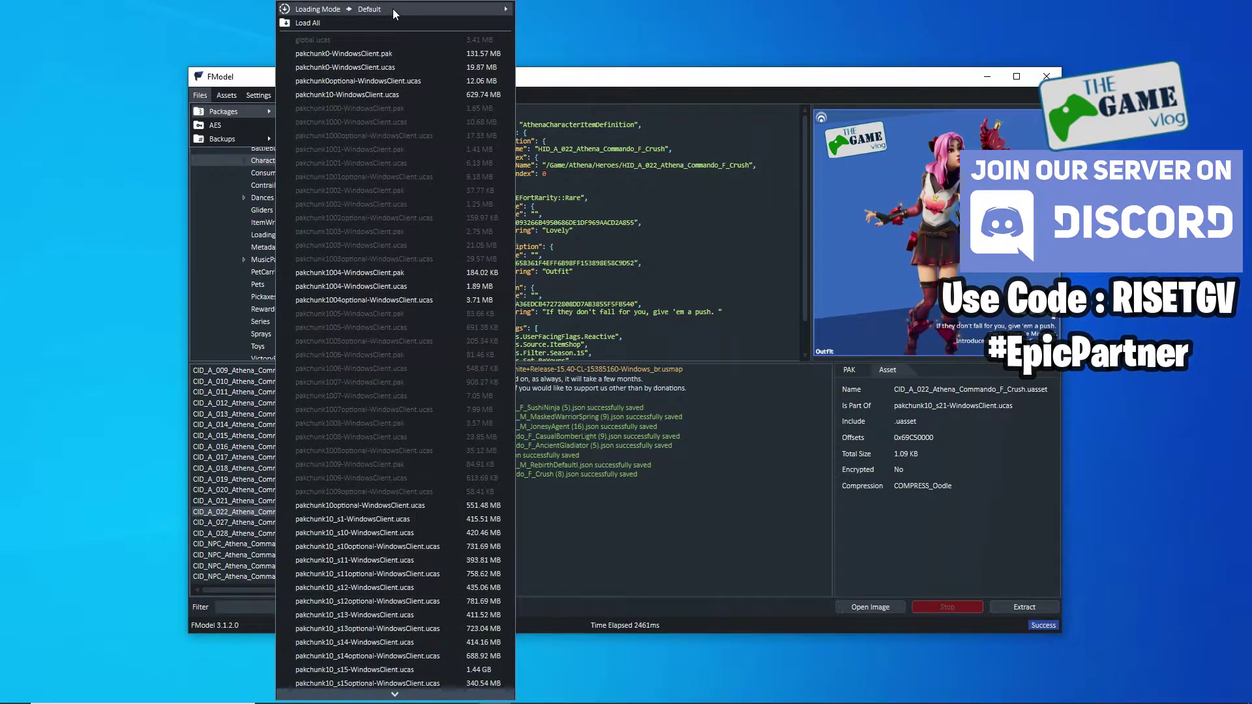
mouse_move(404, 9)
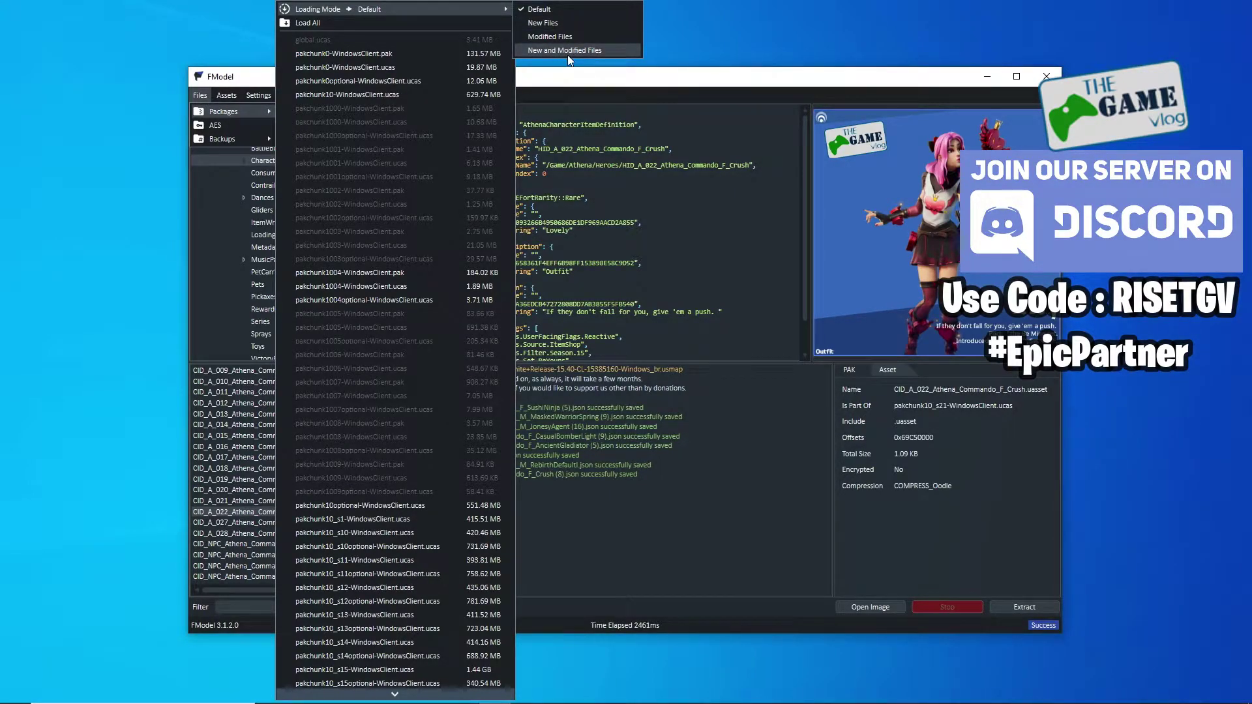
left_click(561, 28)
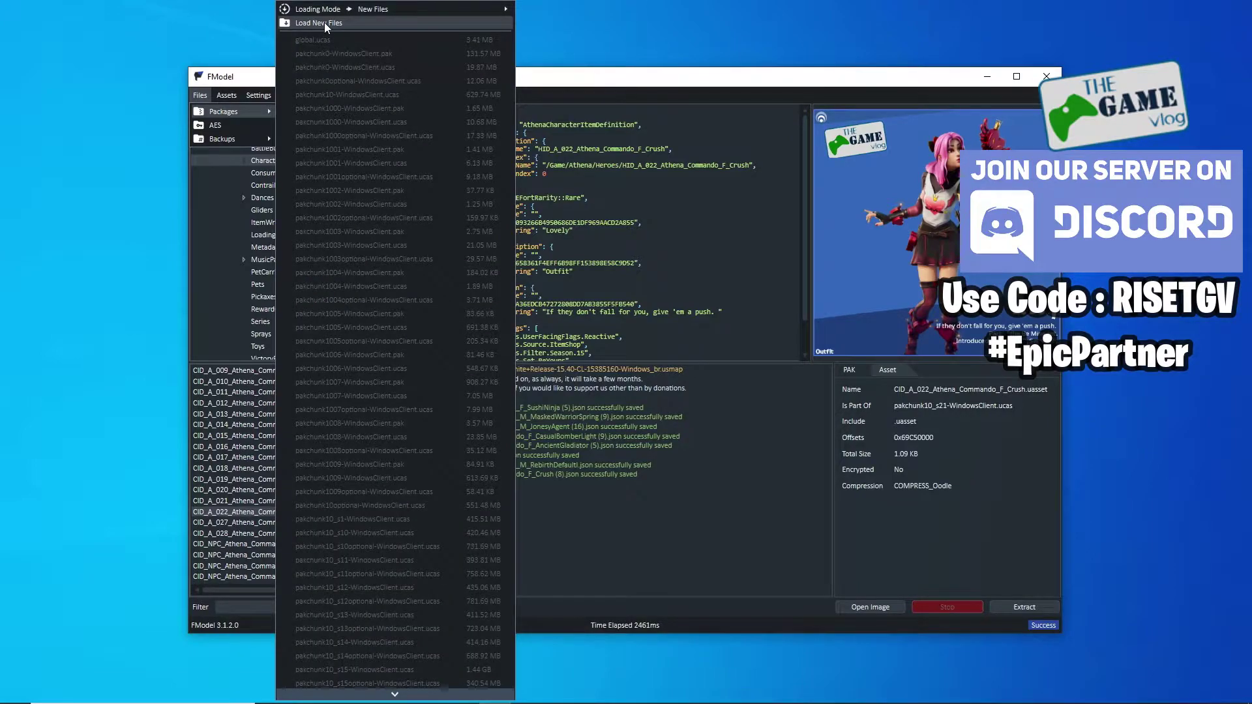
left_click(324, 22)
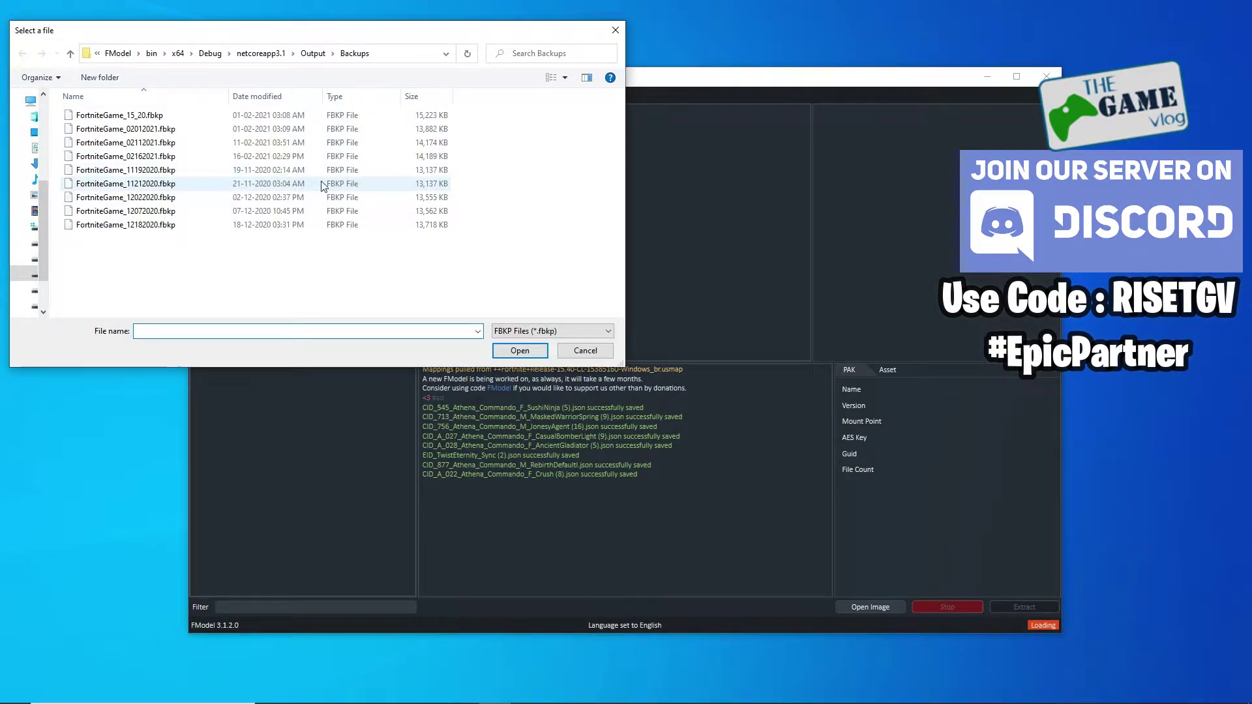
double_click(162, 158)
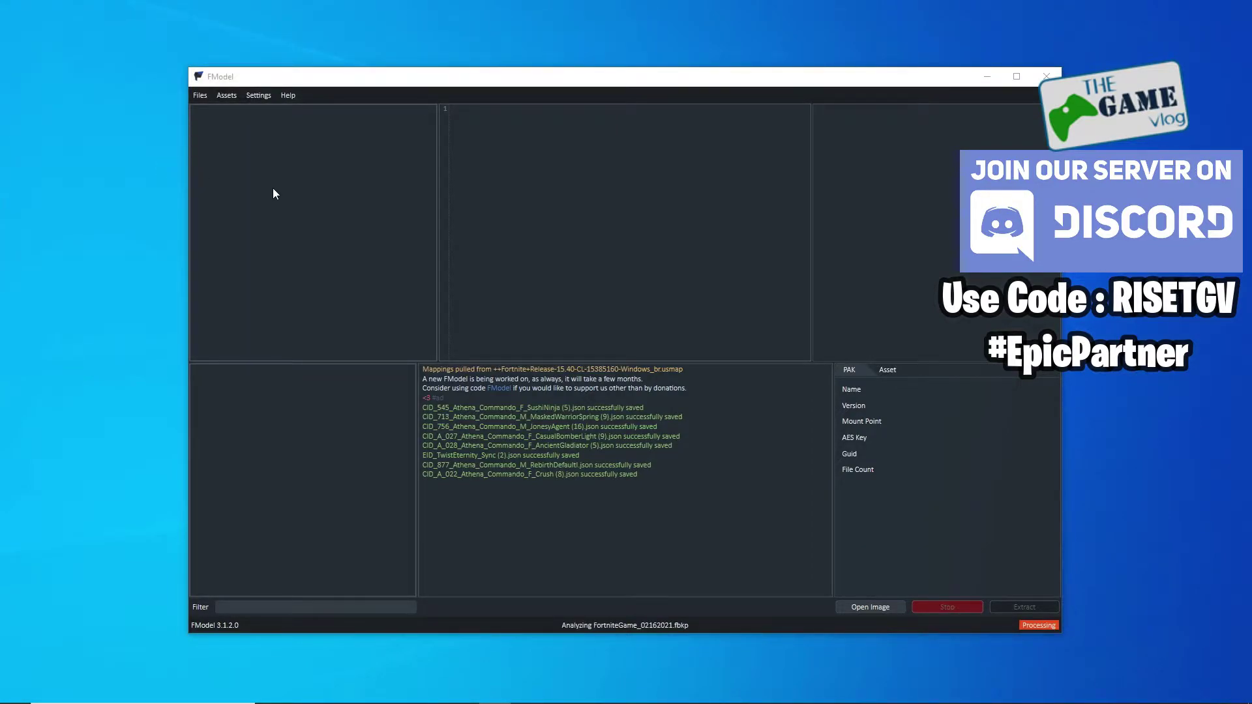
Jump to the saved Cosmetics directory and list the new Characters assets.
left_click(226, 95)
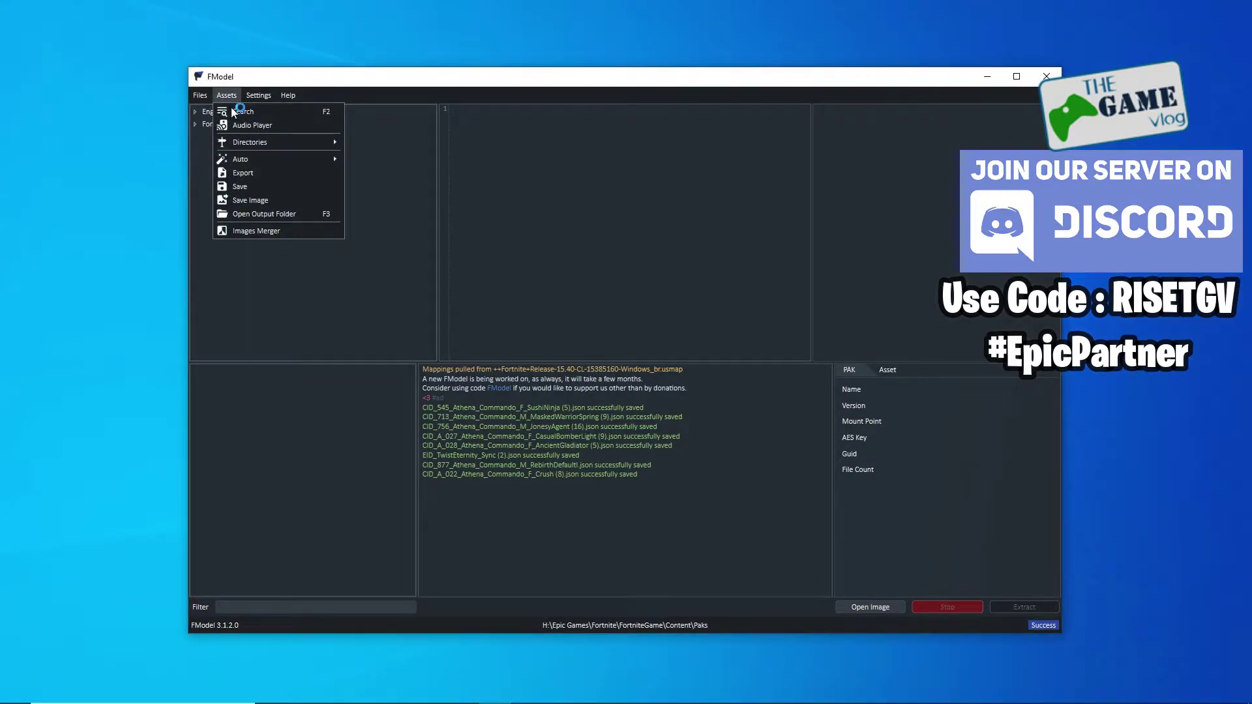
mouse_move(274, 142)
mouse_move(455, 173)
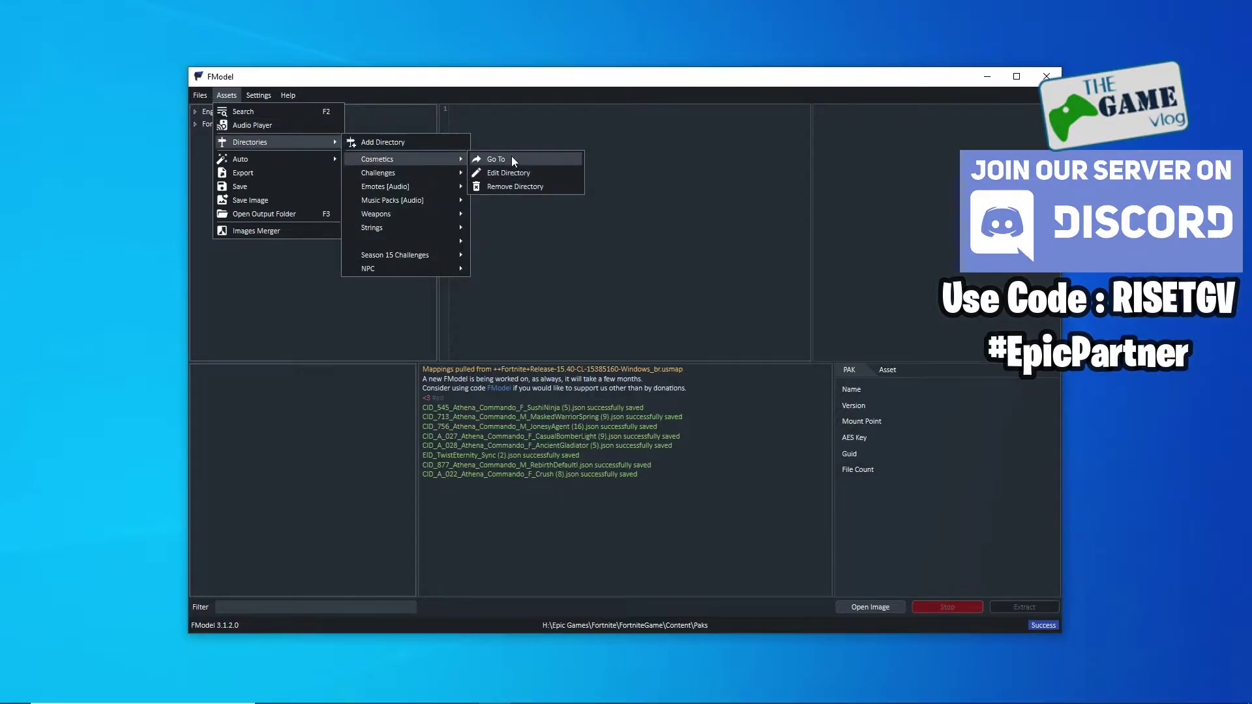
left_click(511, 159)
left_click(277, 135)
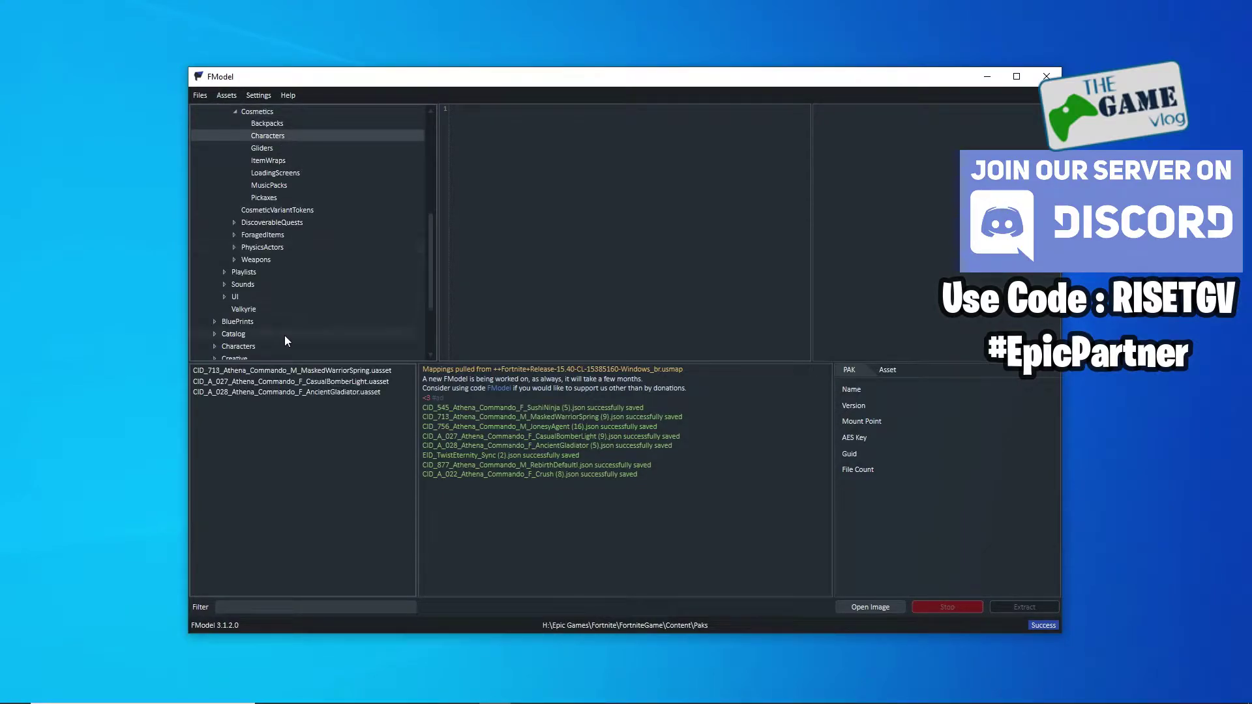
Preview the MaskedWarriorSpring, CasualBomberLight and AncientGladiator skins.
double_click(265, 370)
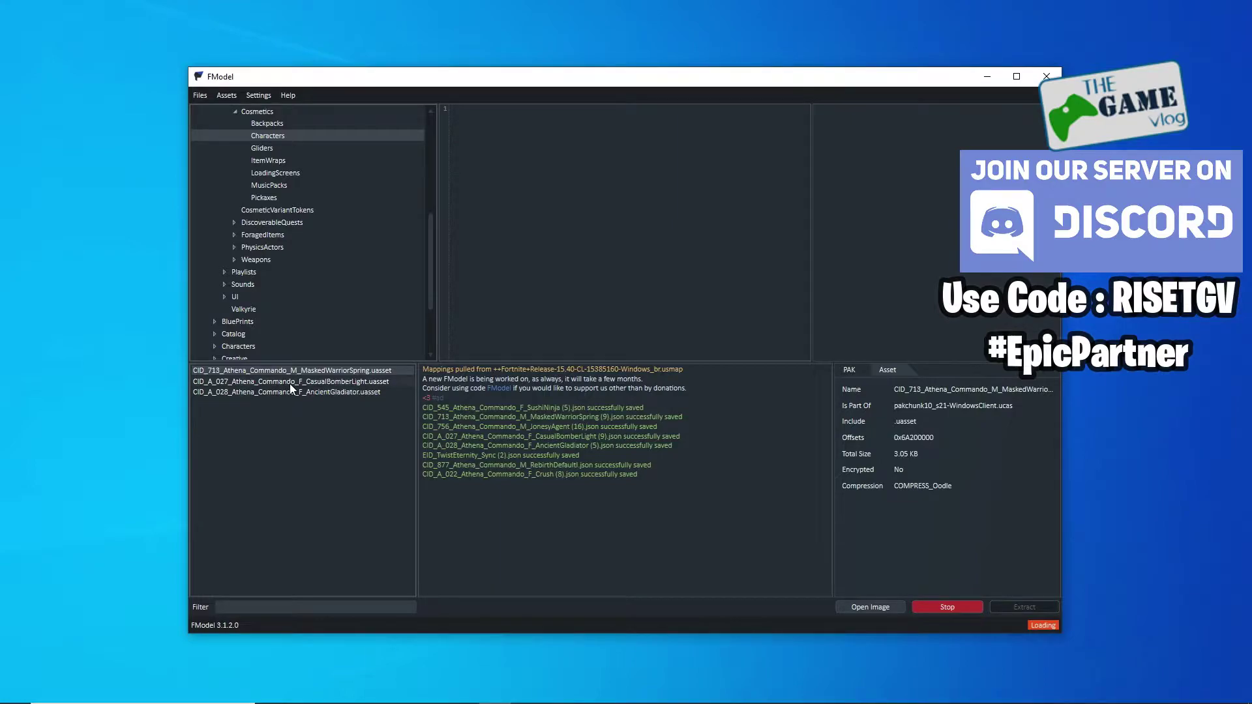
double_click(290, 382)
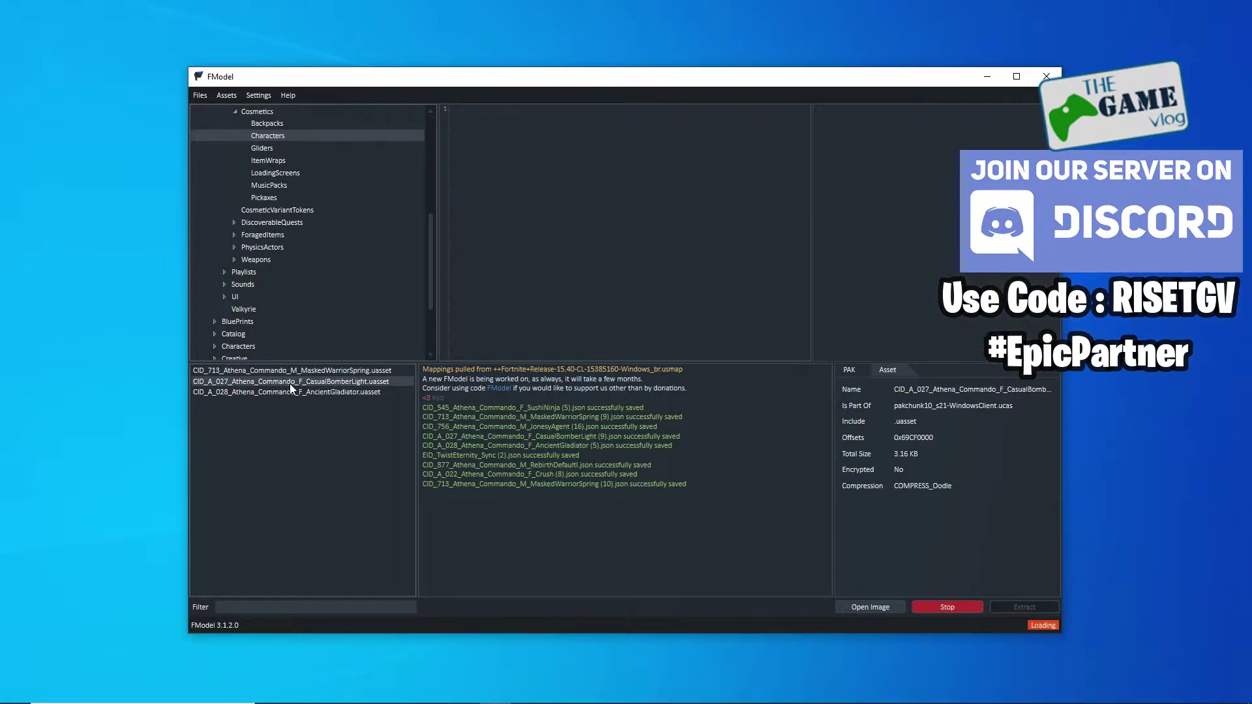
double_click(329, 391)
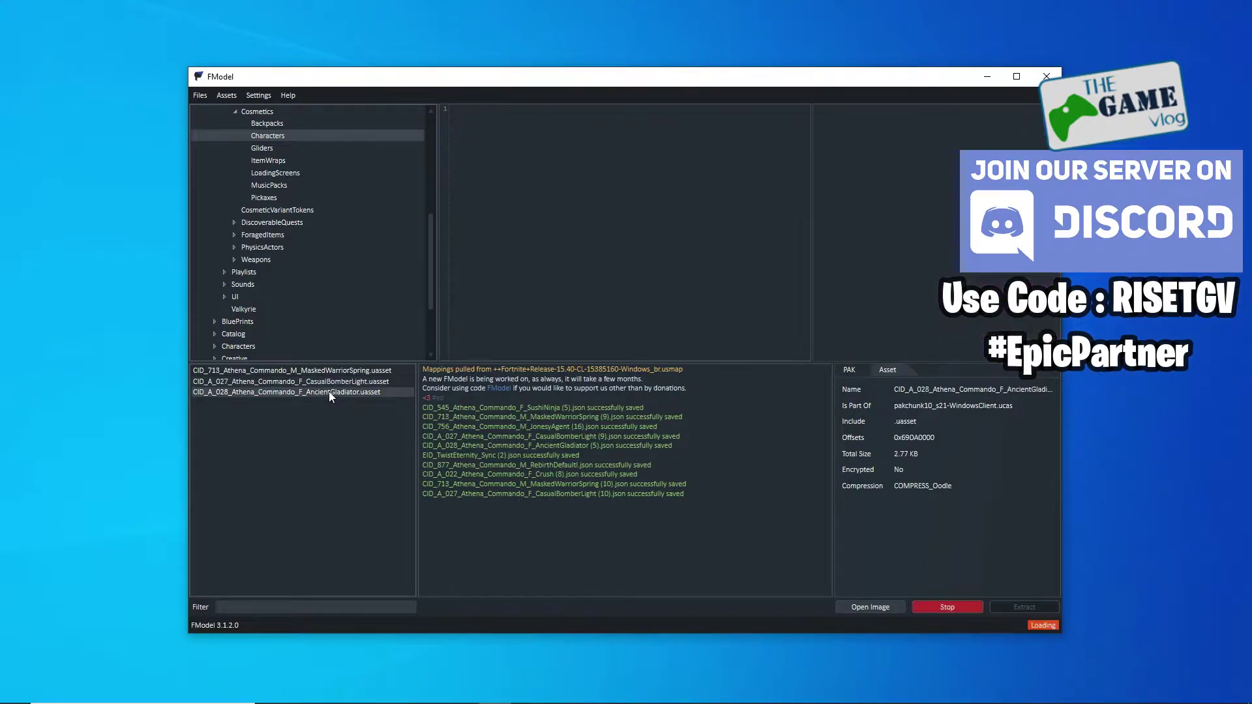
Check the current package loading mode and close the options unchanged.
left_click(204, 100)
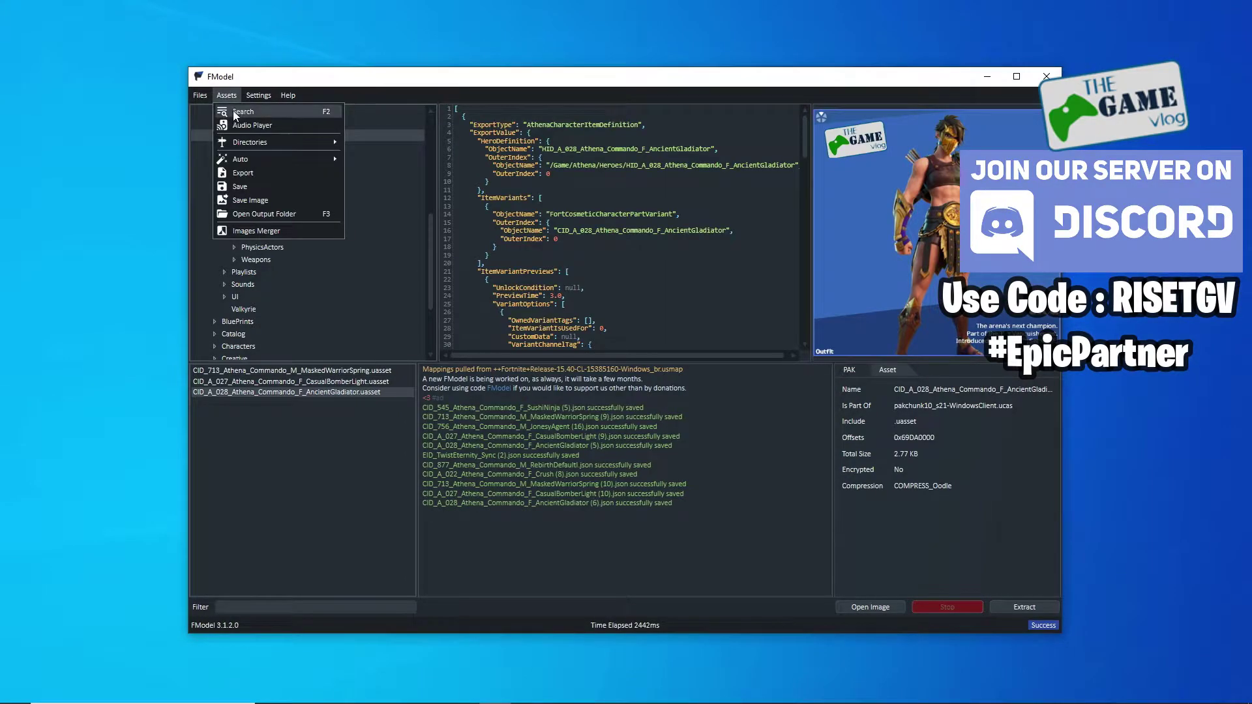
mouse_move(209, 107)
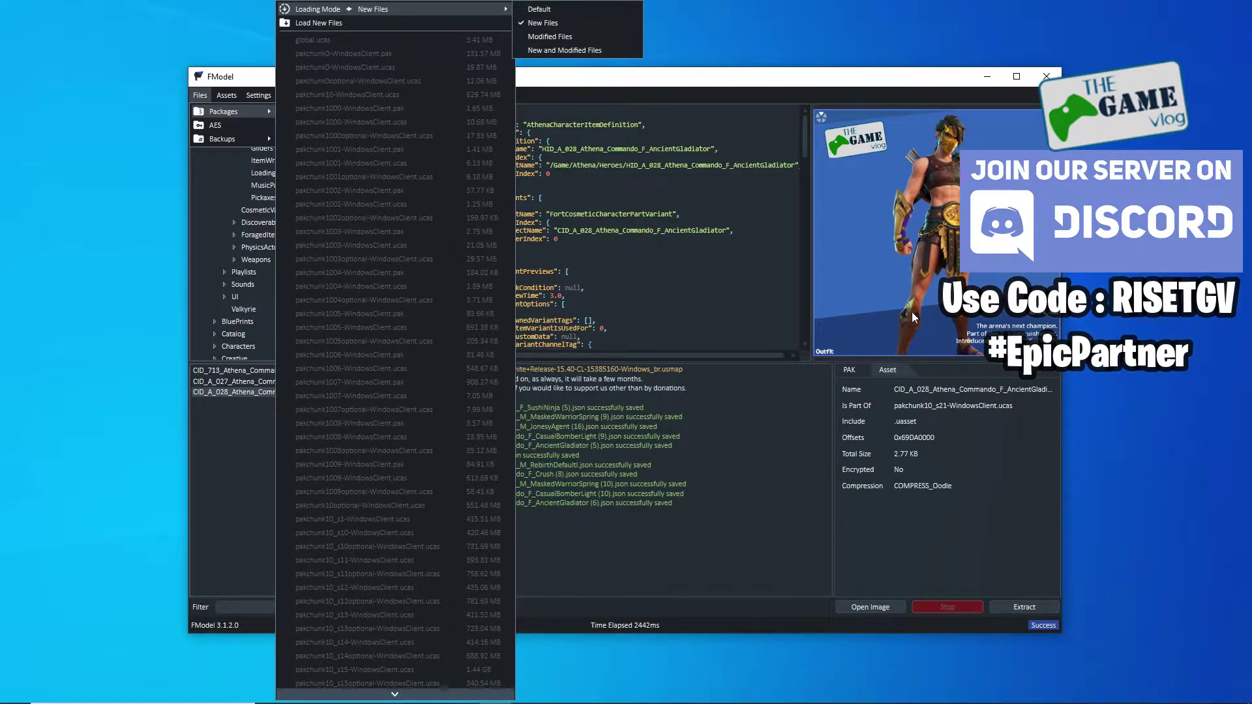
left_click(746, 323)
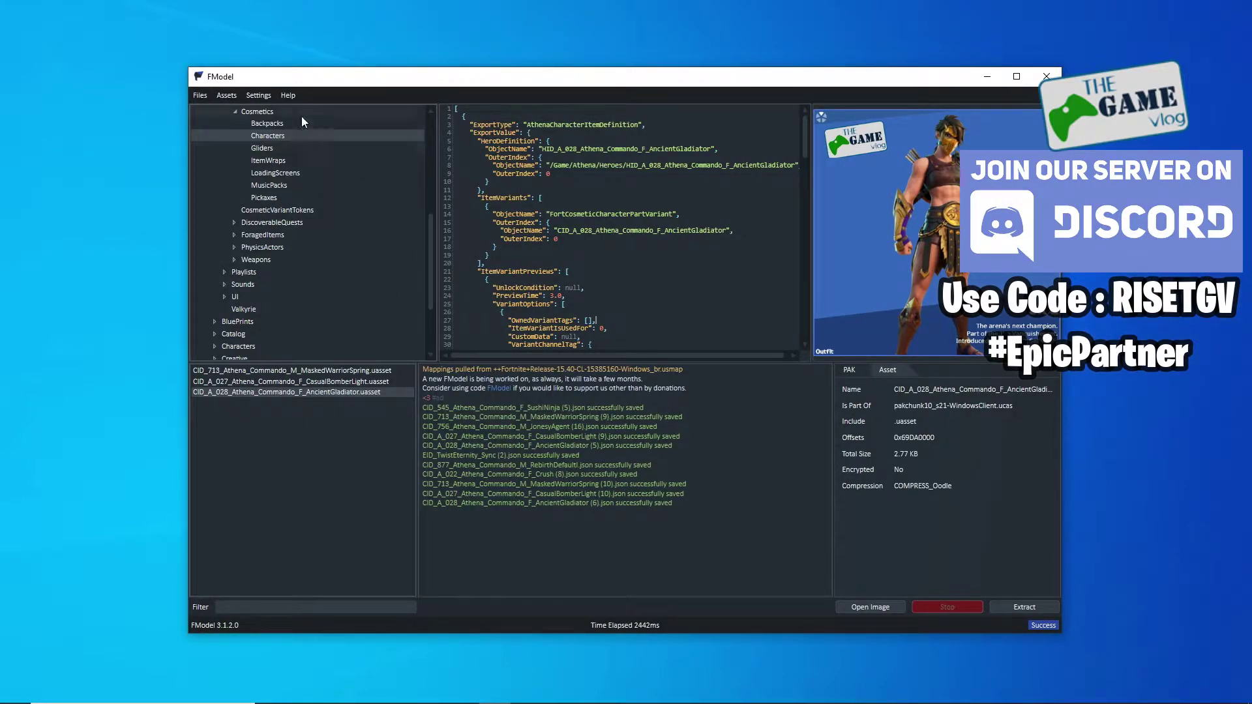